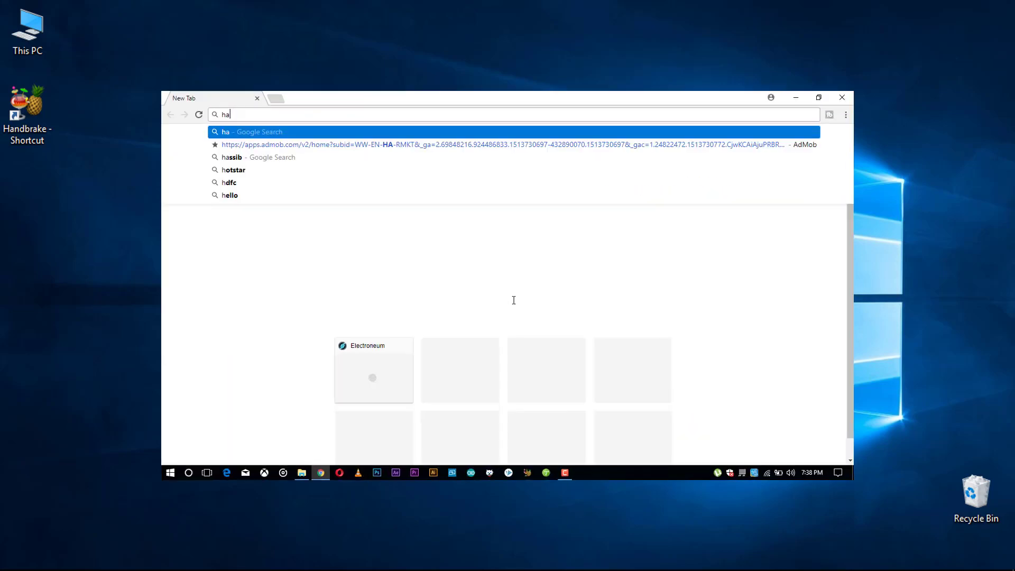
# - Search Google for 'handbrake software free download' and open the HandBrake Downloads page on handbrake.fr
pyautogui.write('nd')
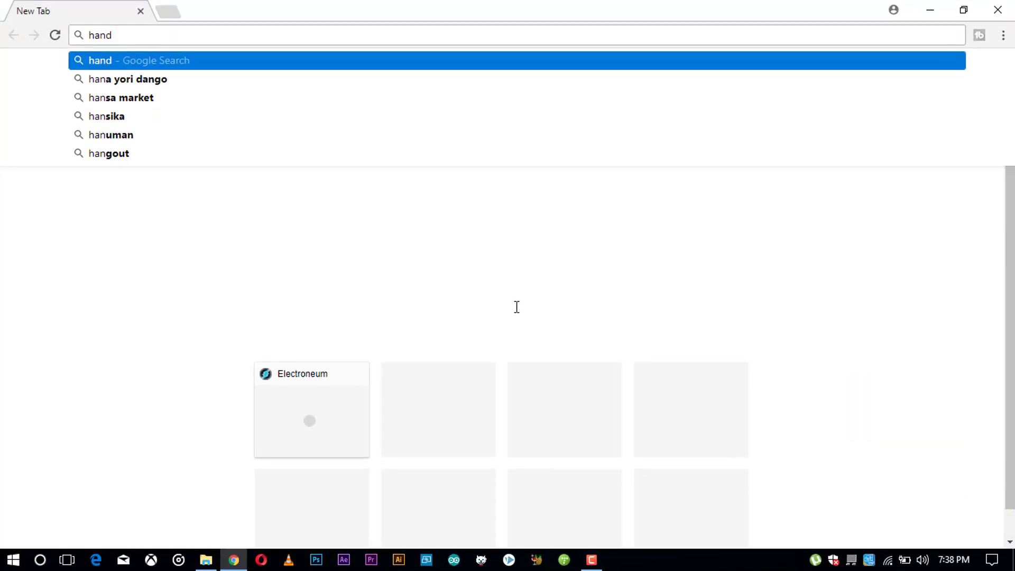
pyautogui.write('brake softrware fre')
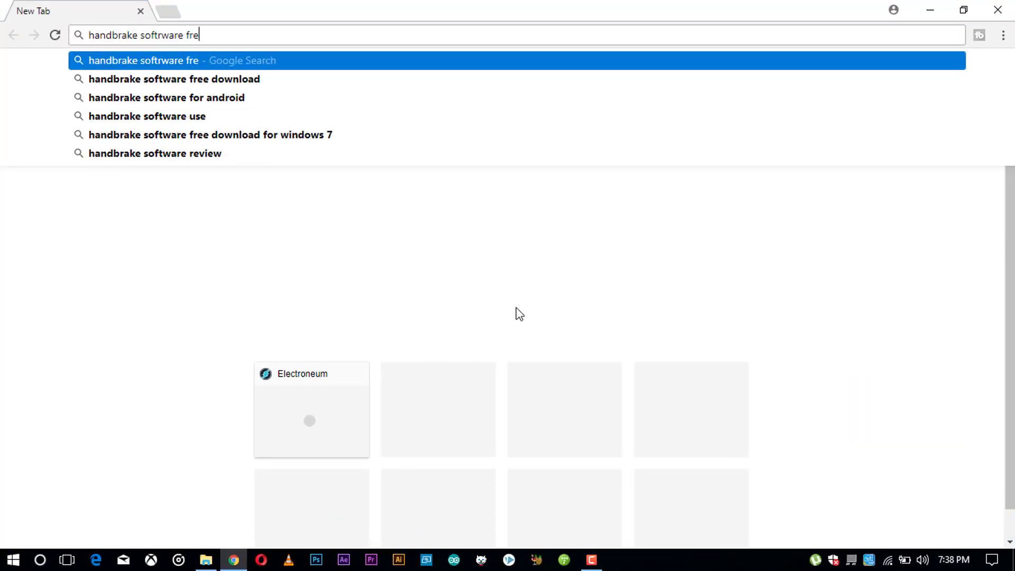
pyautogui.press('Down')
pyautogui.press('Return')
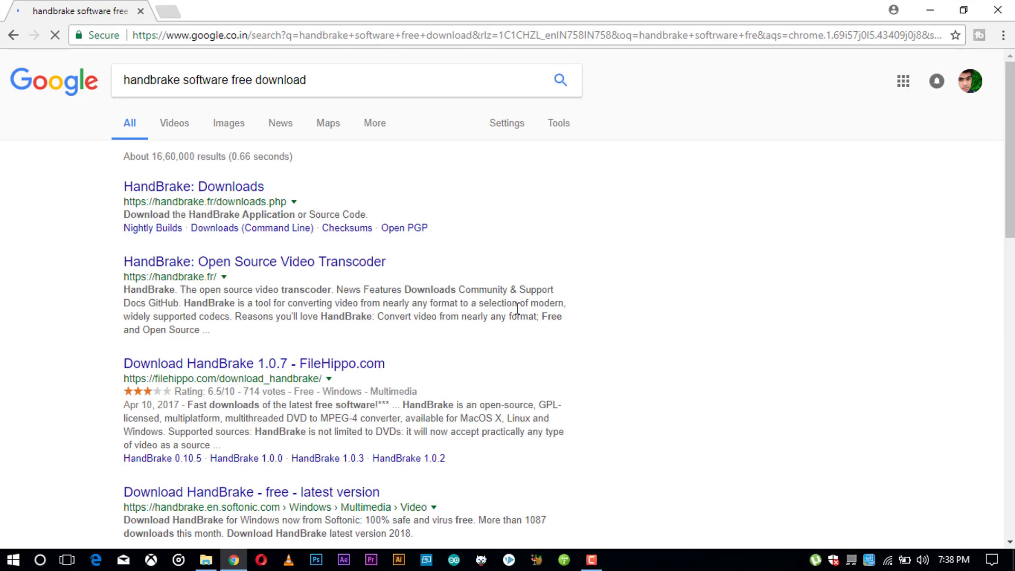
pyautogui.click(242, 262)
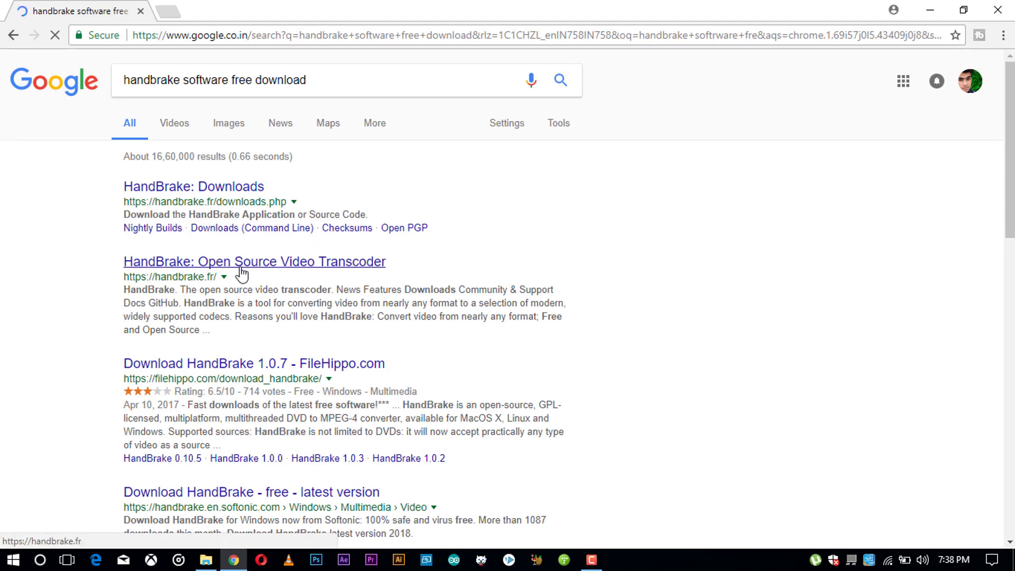
pyautogui.click(216, 188)
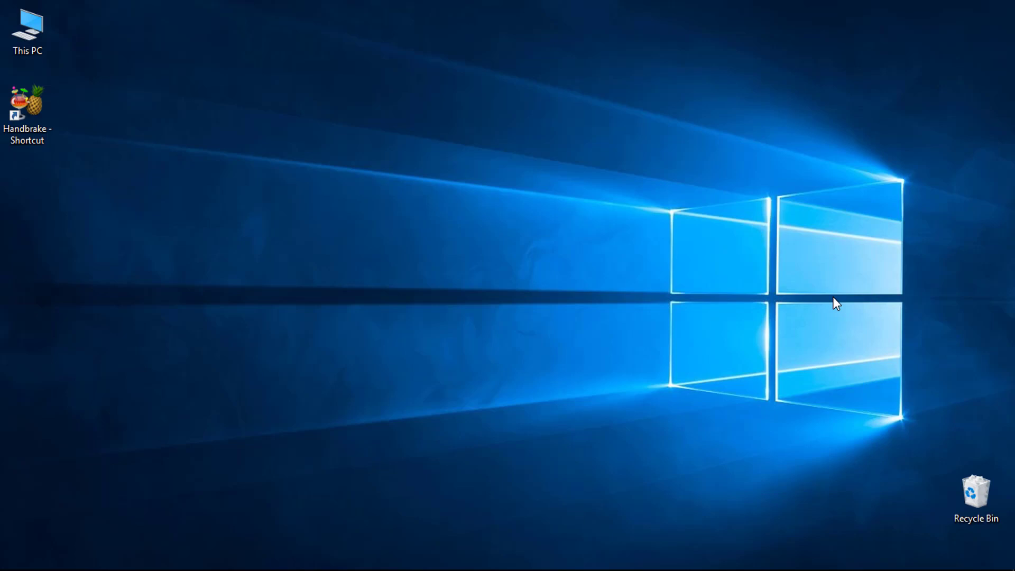
# - Launch HandBrake and select the Rec 01-08-17 file in Videos as the source
pyautogui.doubleClick(31, 132)
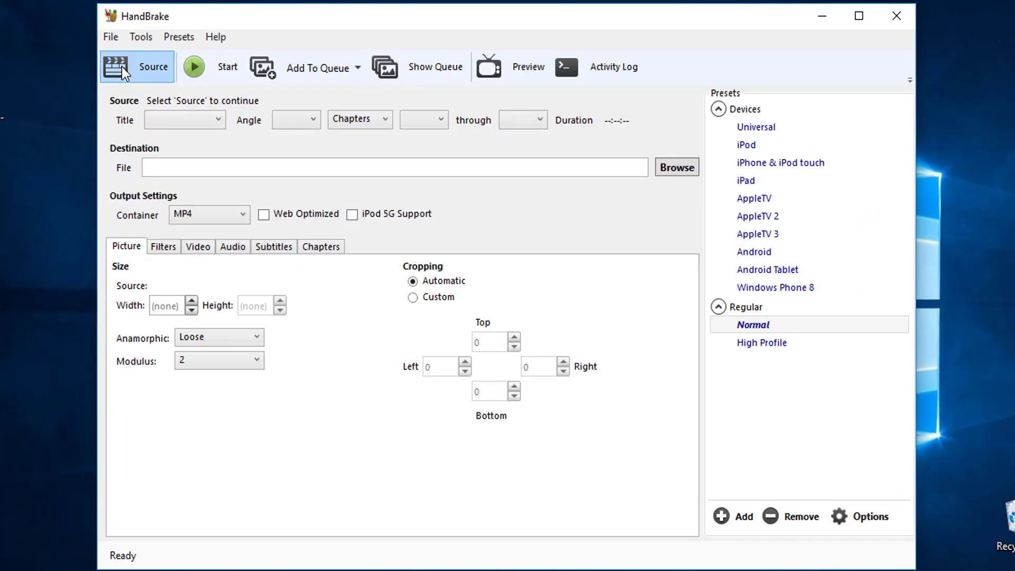
pyautogui.click(122, 67)
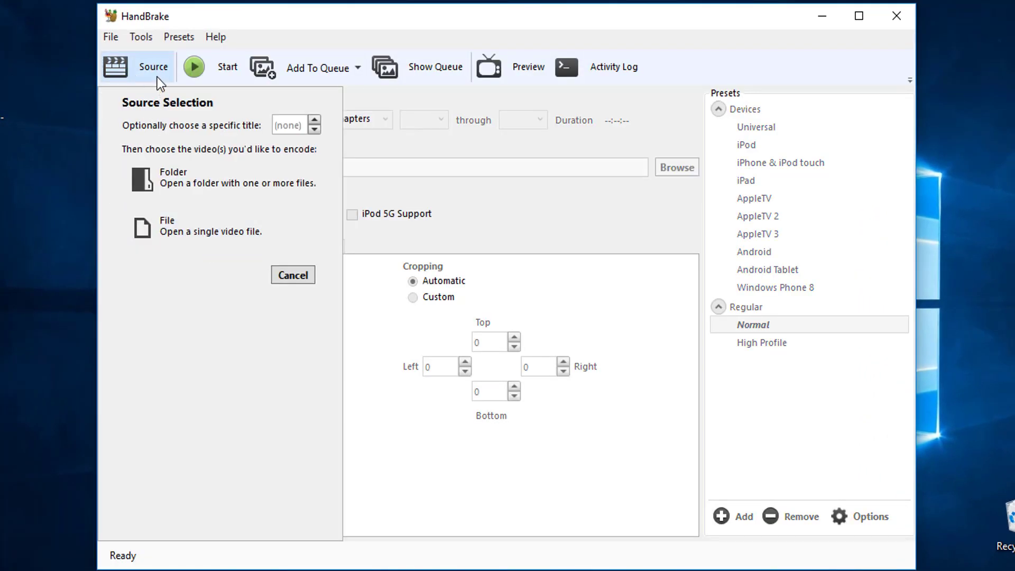
pyautogui.click(168, 234)
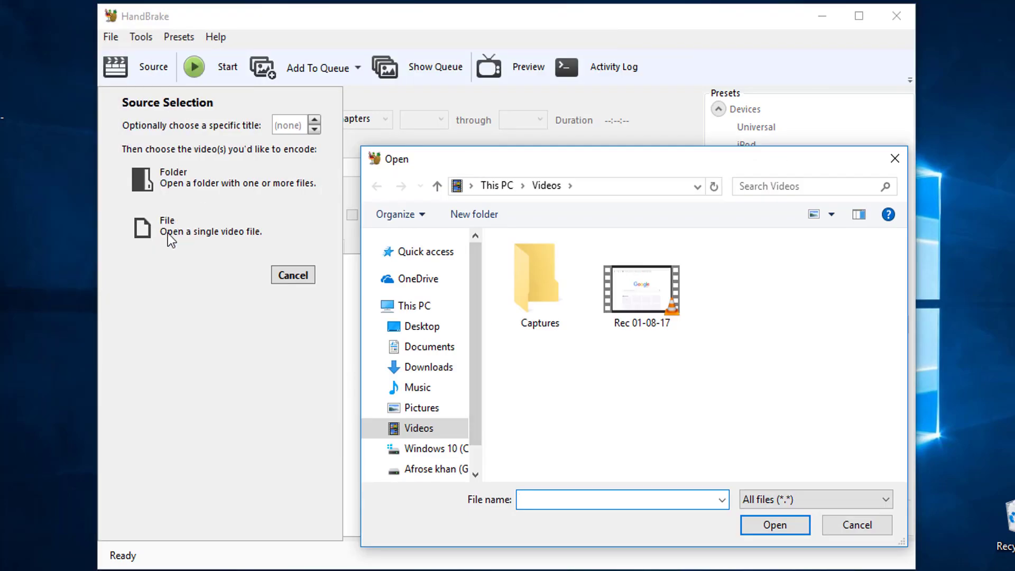
pyautogui.moveTo(528, 160); pyautogui.dragTo(332, 128)
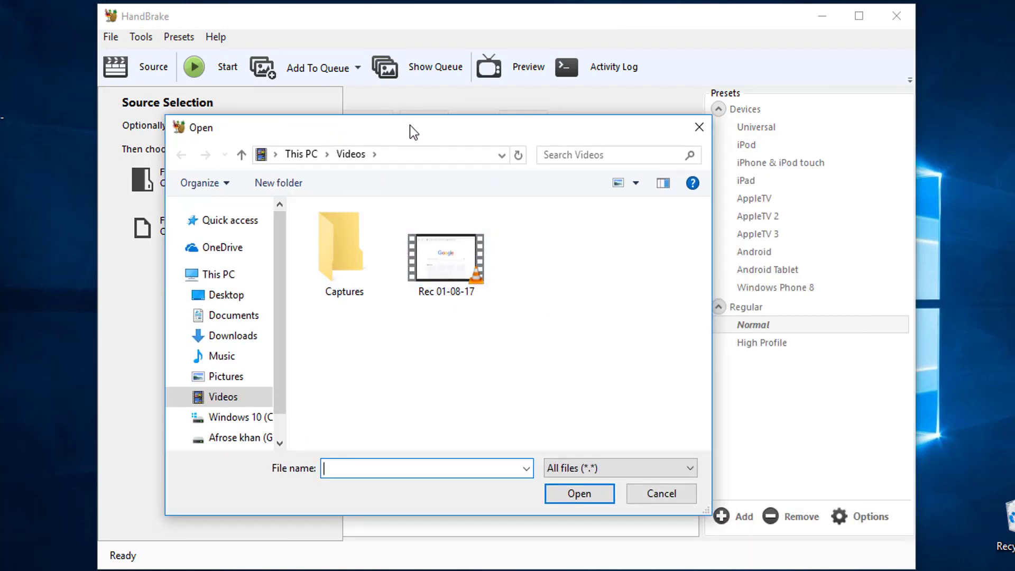
pyautogui.moveTo(410, 125); pyautogui.dragTo(272, 75)
pyautogui.click(292, 221)
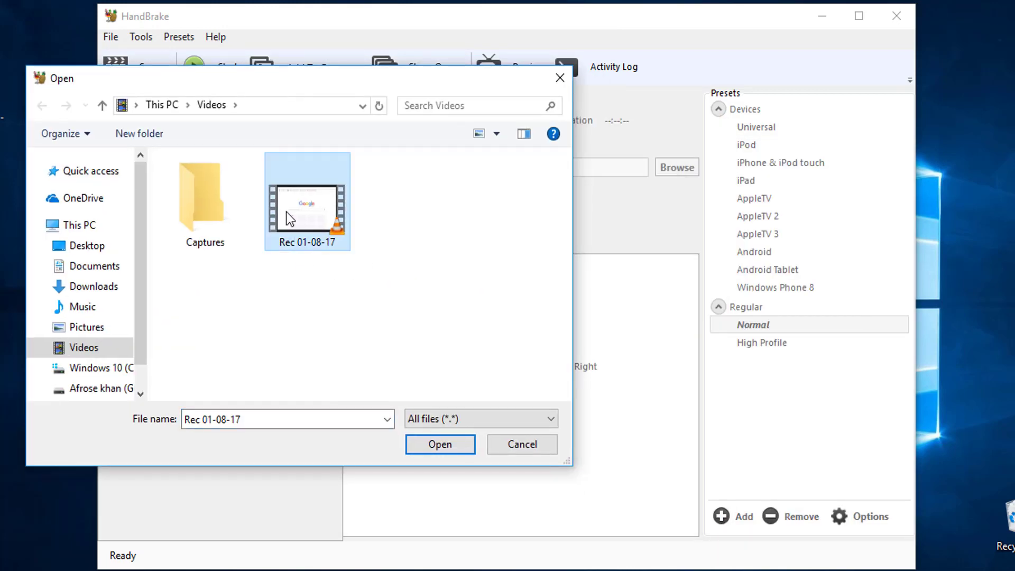
# - Play Rec 01-08-17.avi in VLC, switching to fullscreen and back
pyautogui.rightClick(315, 226)
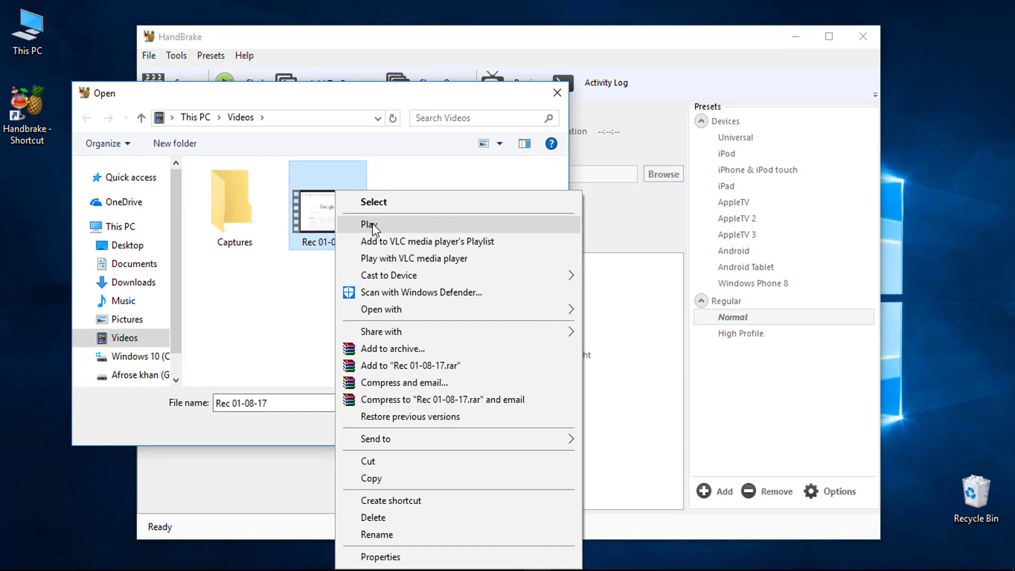
pyautogui.click(372, 223)
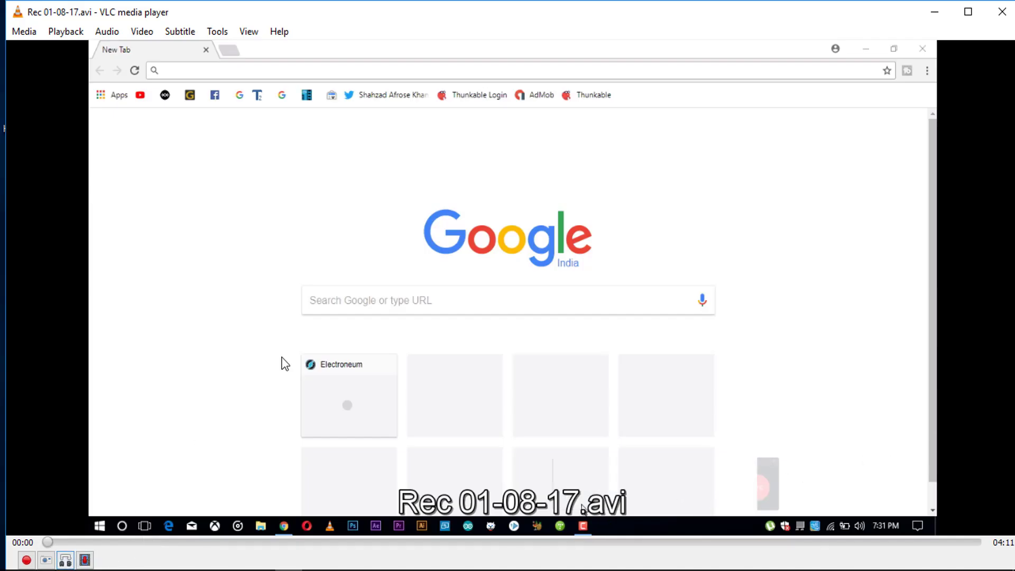
pyautogui.doubleClick(440, 332)
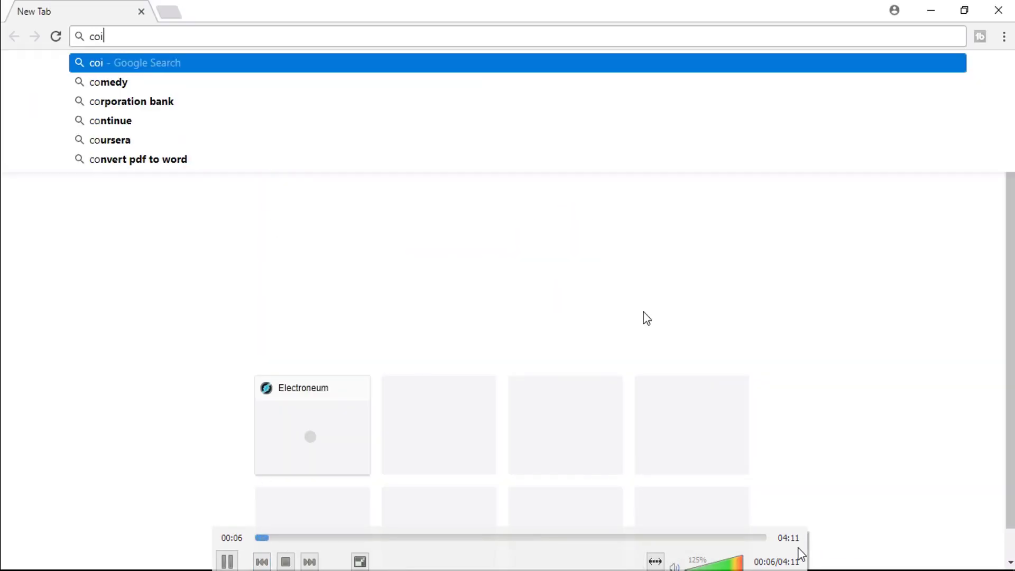
pyautogui.doubleClick(704, 319)
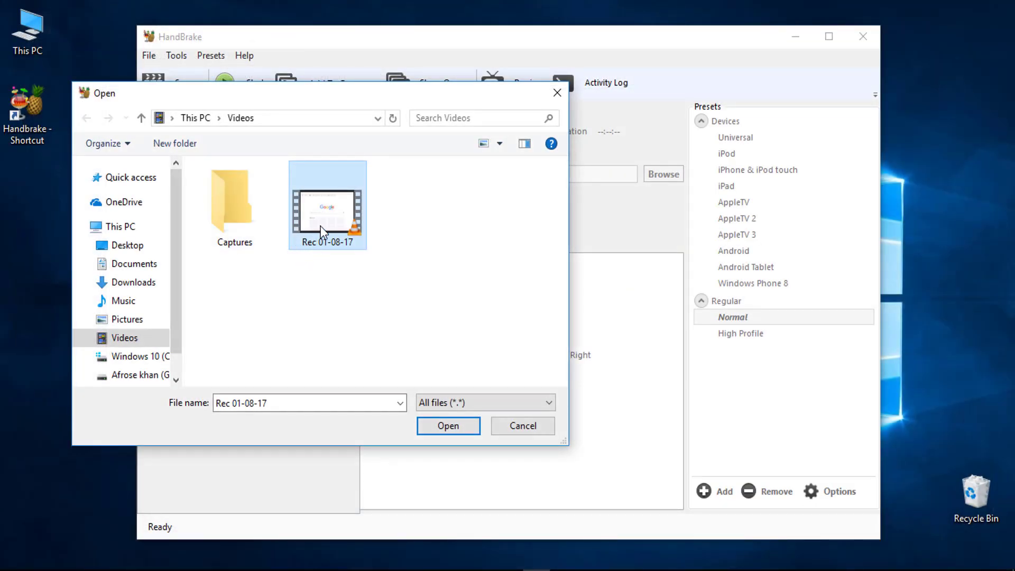
# - Check that Rec 01-08-17 is 124 MB in Properties, then load it into HandBrake
pyautogui.rightClick(323, 190)
pyautogui.click(365, 555)
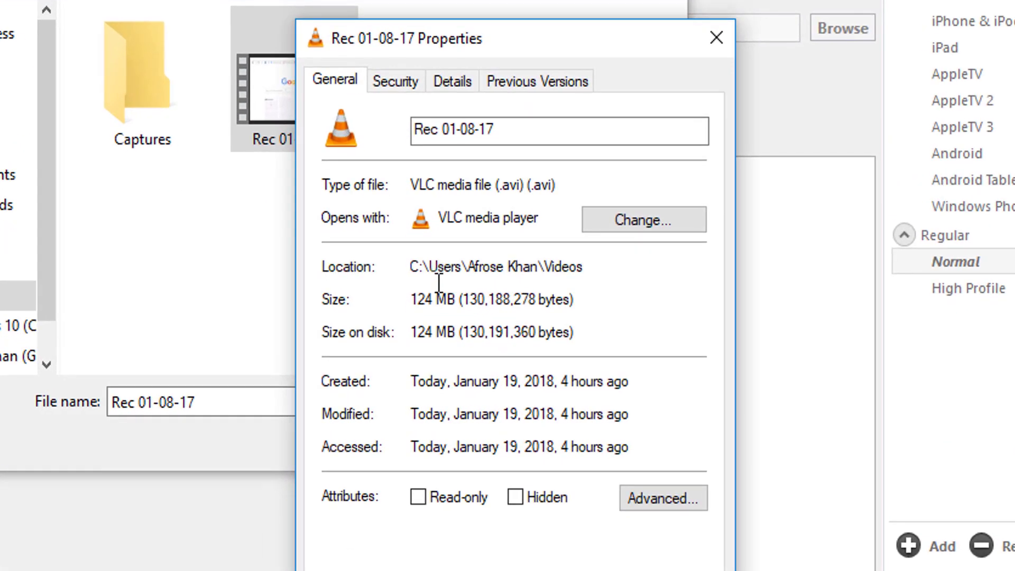
pyautogui.moveTo(416, 304); pyautogui.dragTo(456, 302)
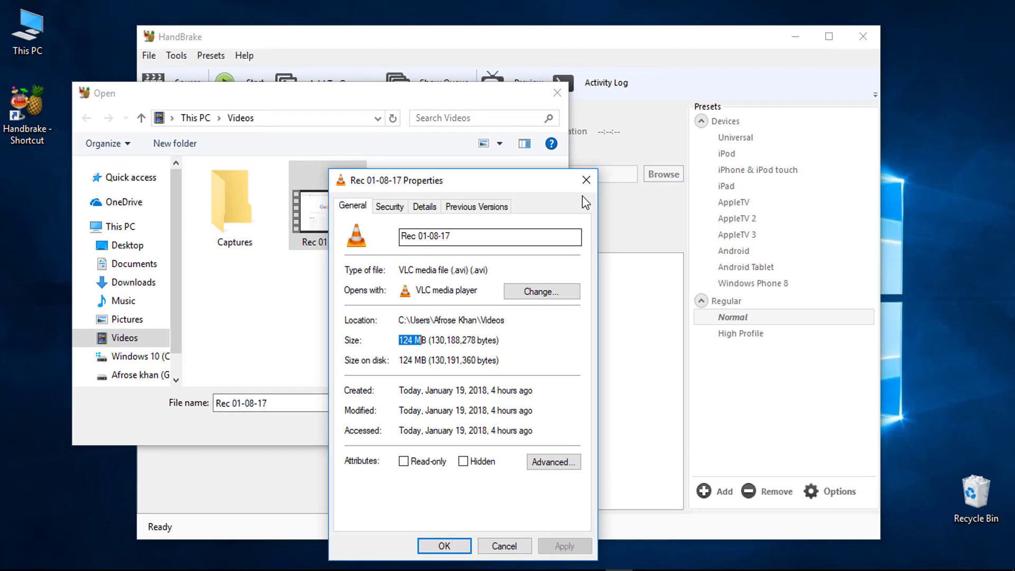
pyautogui.click(716, 38)
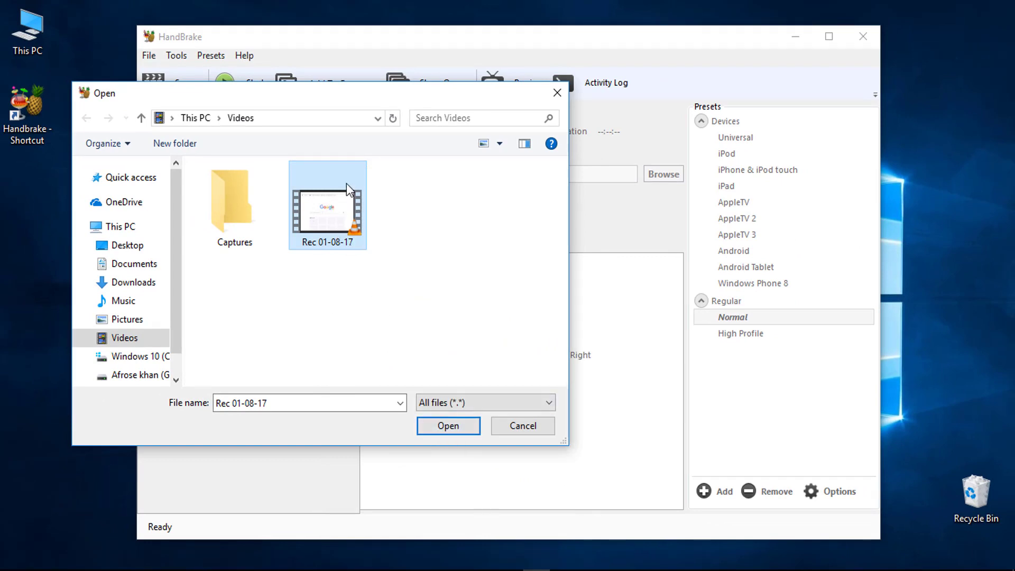
pyautogui.click(447, 424)
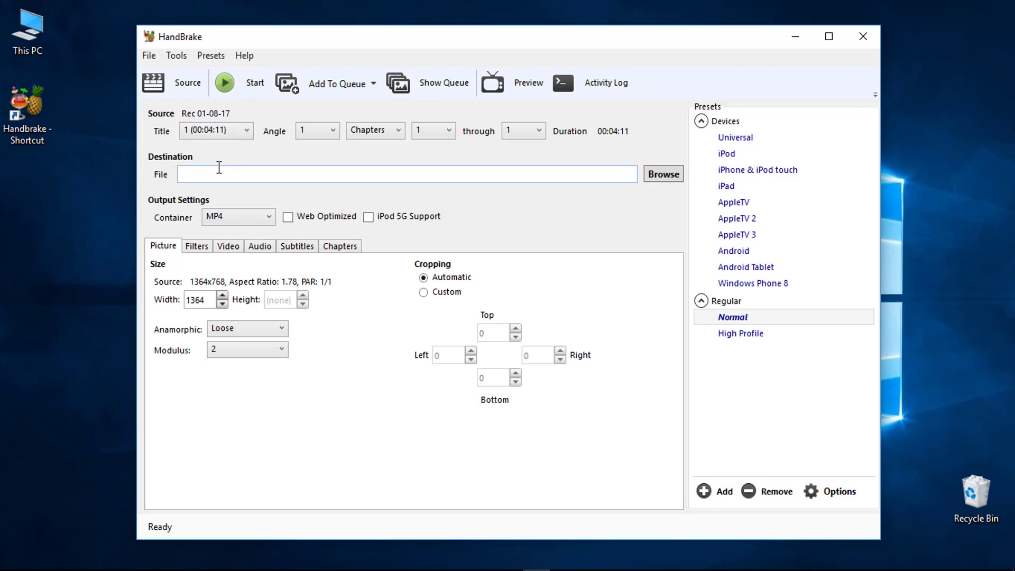
# - Save the output as 'demo' in the Videos folder, making demo.mp4 the destination
pyautogui.click(661, 175)
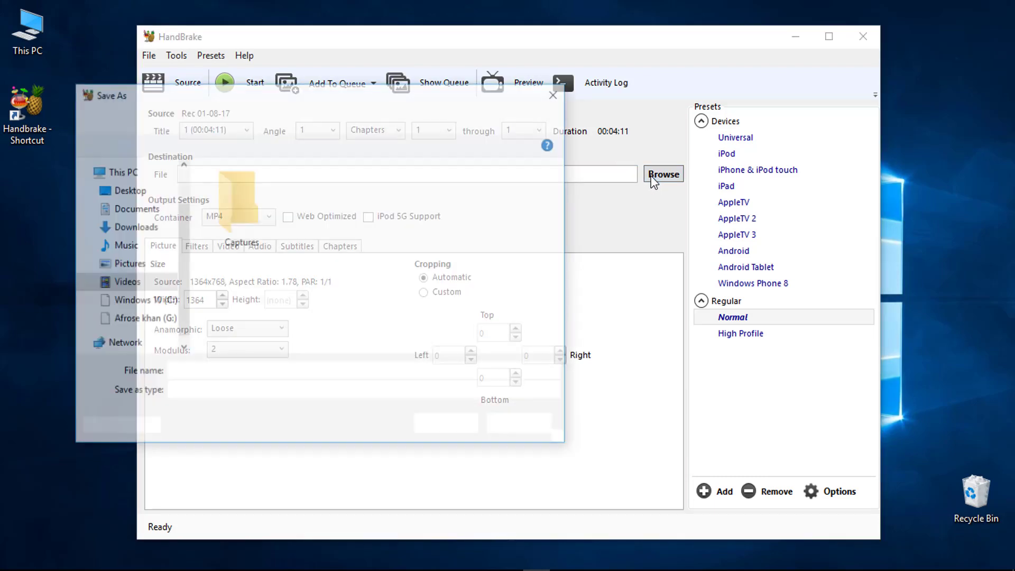
pyautogui.moveTo(316, 97); pyautogui.dragTo(344, 97)
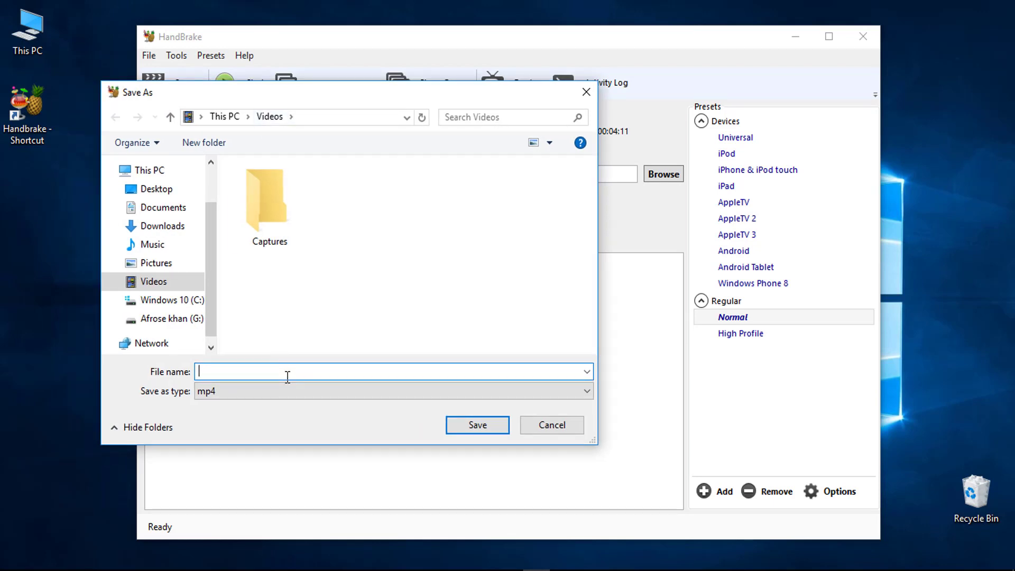
pyautogui.write('demo')
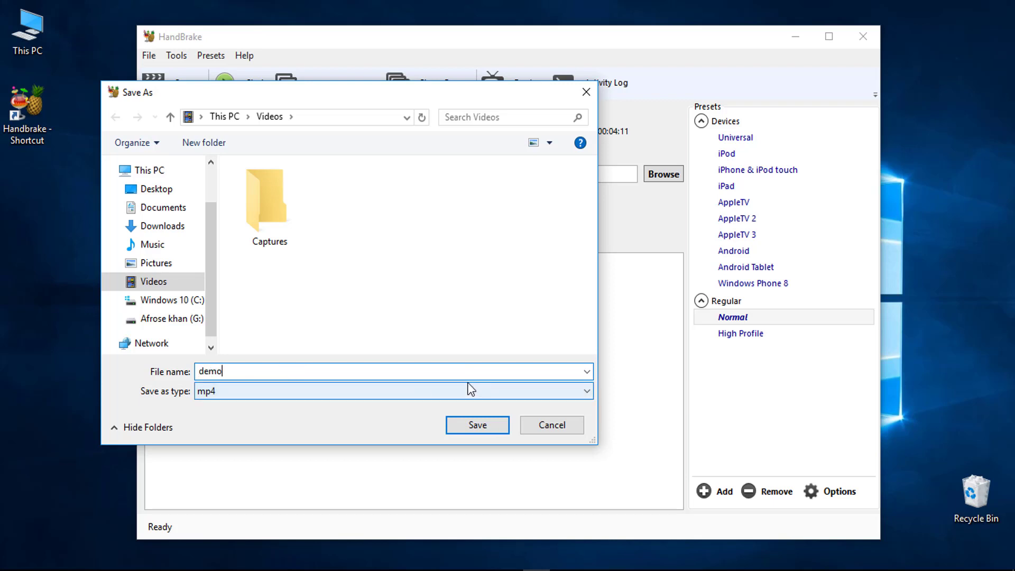
pyautogui.click(494, 431)
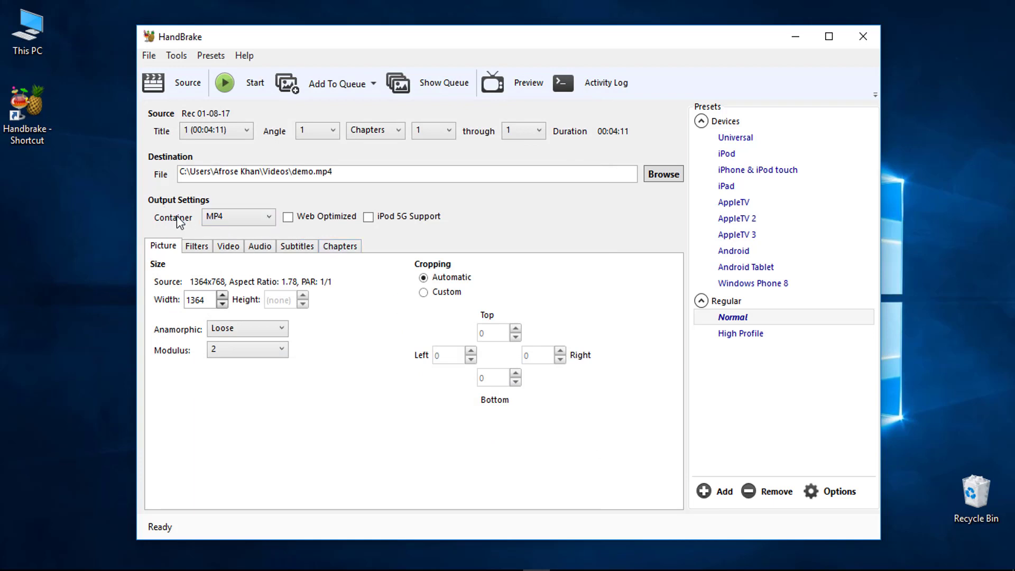
# - Keep MP4 as the container and turn on Web Optimized
pyautogui.click(226, 221)
pyautogui.click(226, 224)
pyautogui.click(288, 218)
# - Keep H.264 (x264) as the video codec in the Video settings
pyautogui.click(230, 247)
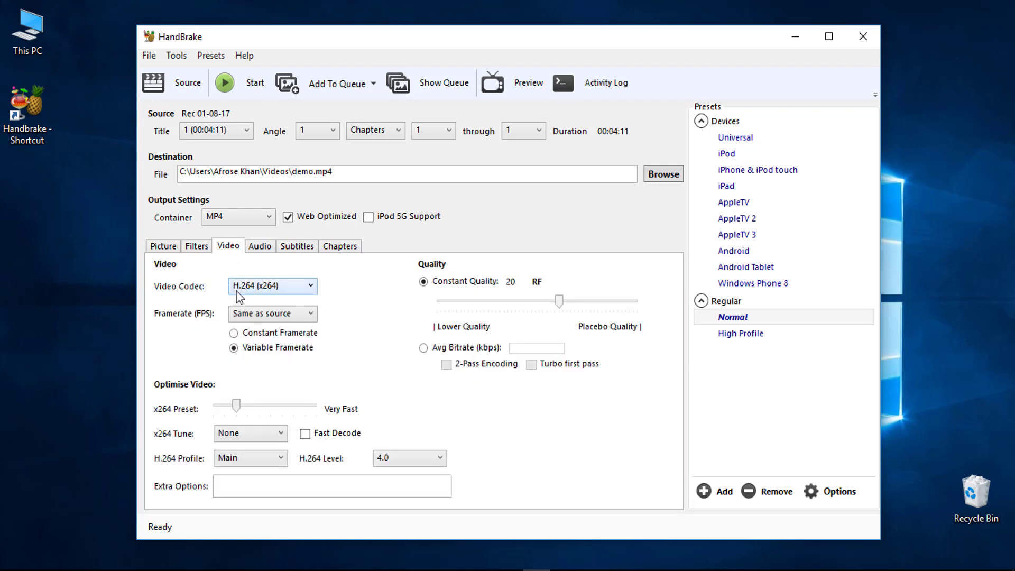
pyautogui.click(258, 291)
pyautogui.click(267, 289)
# - Change the audio track bitrate from 160 to 128
pyautogui.click(259, 250)
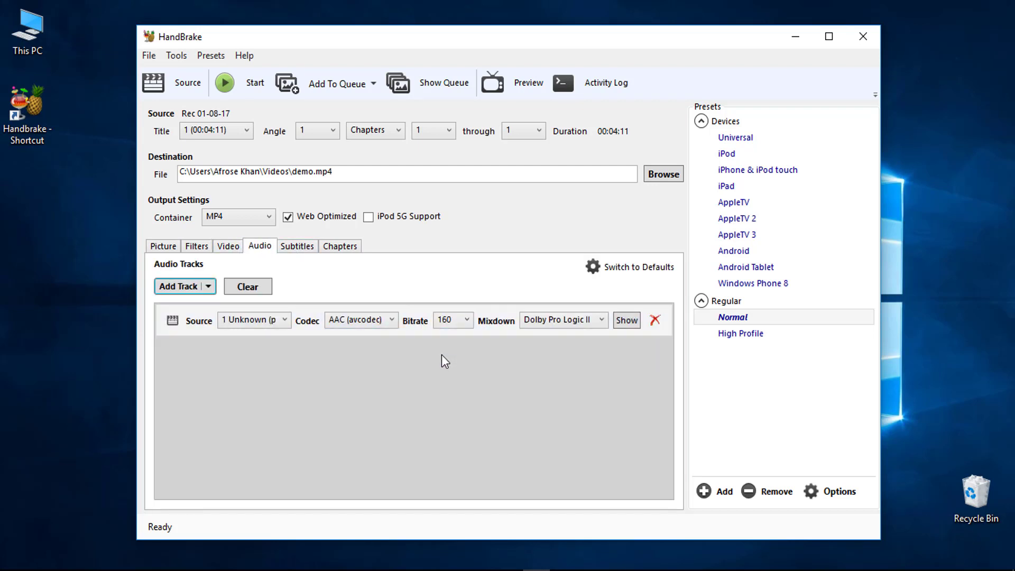
pyautogui.click(450, 323)
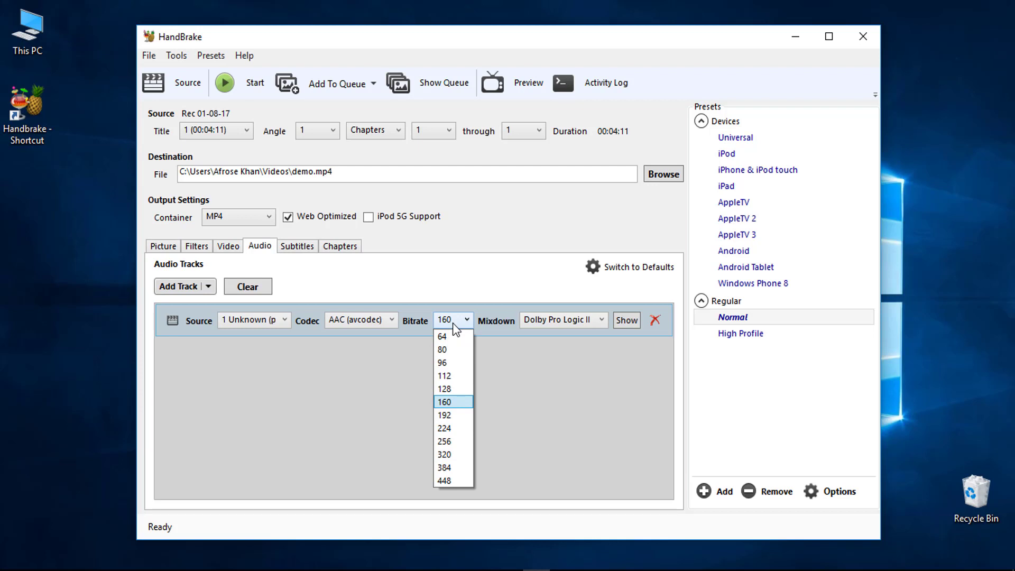
pyautogui.click(447, 389)
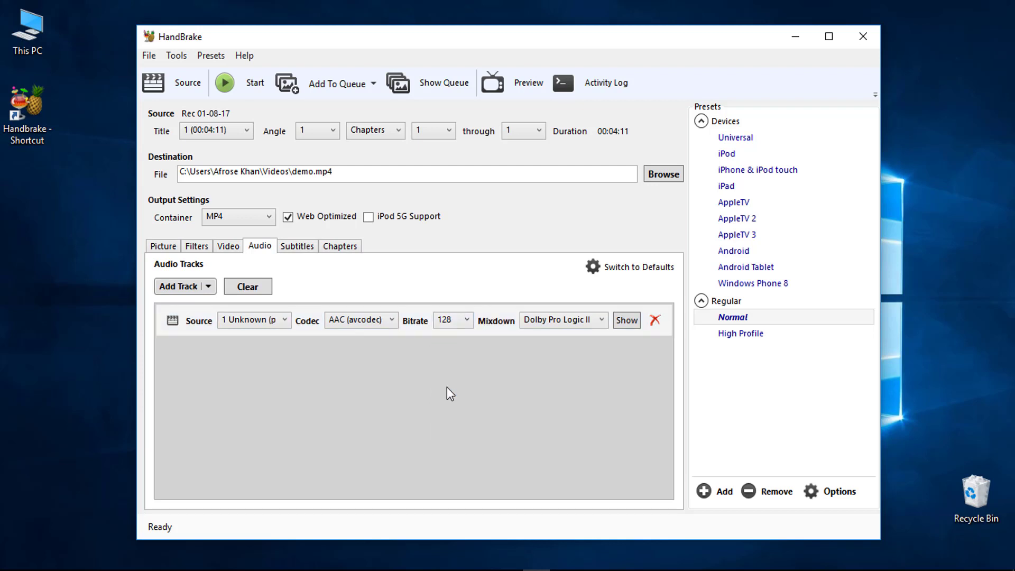
pyautogui.click(448, 322)
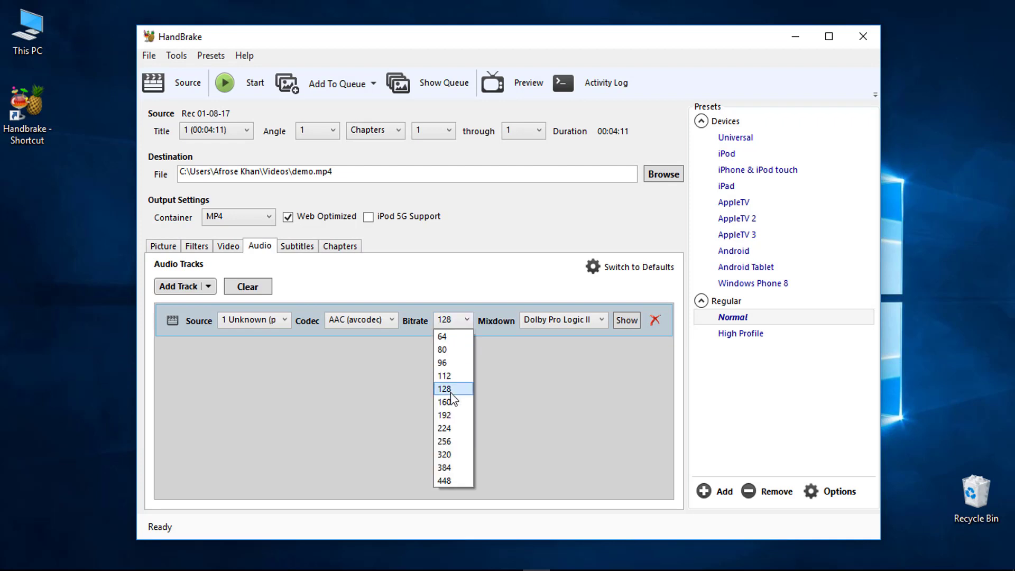
pyautogui.click(448, 320)
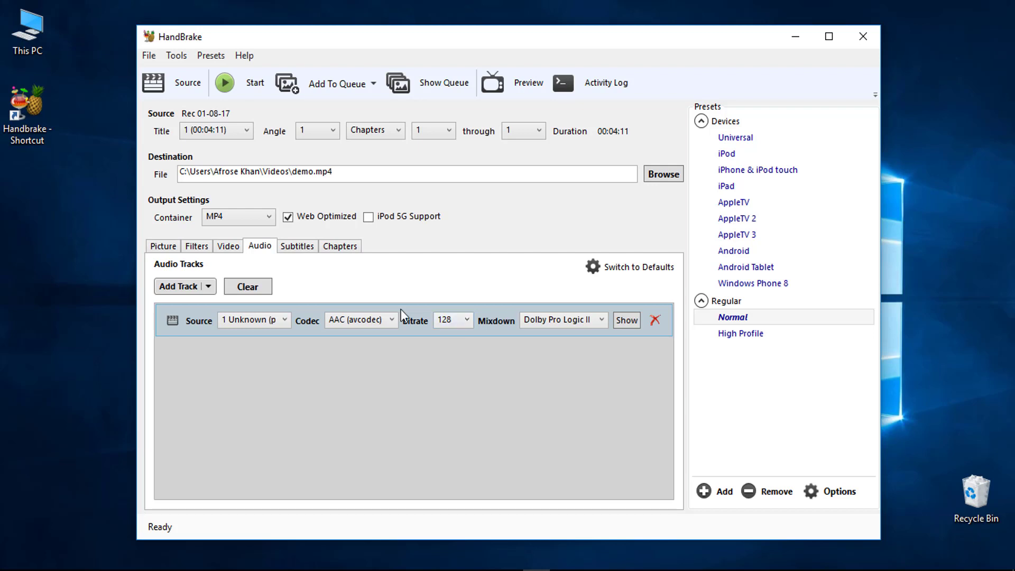
# - Review the Subtitles and Chapters settings, showing a single 00:04:11 Chapter 1
pyautogui.click(297, 246)
pyautogui.click(341, 247)
pyautogui.click(297, 248)
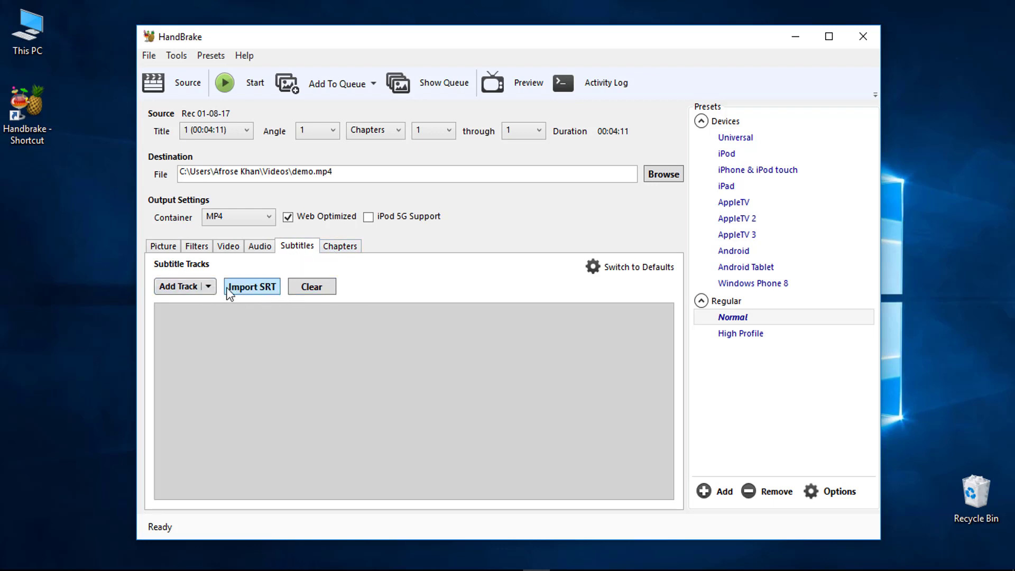
pyautogui.click(337, 251)
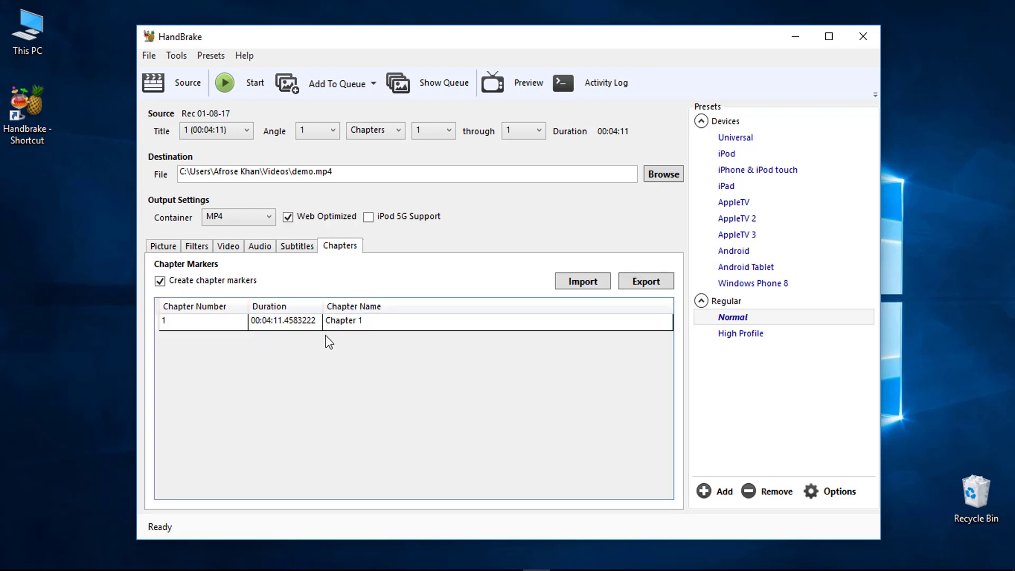
# - Review the Subtitles, Audio, Picture and Video settings in turn
pyautogui.click(292, 247)
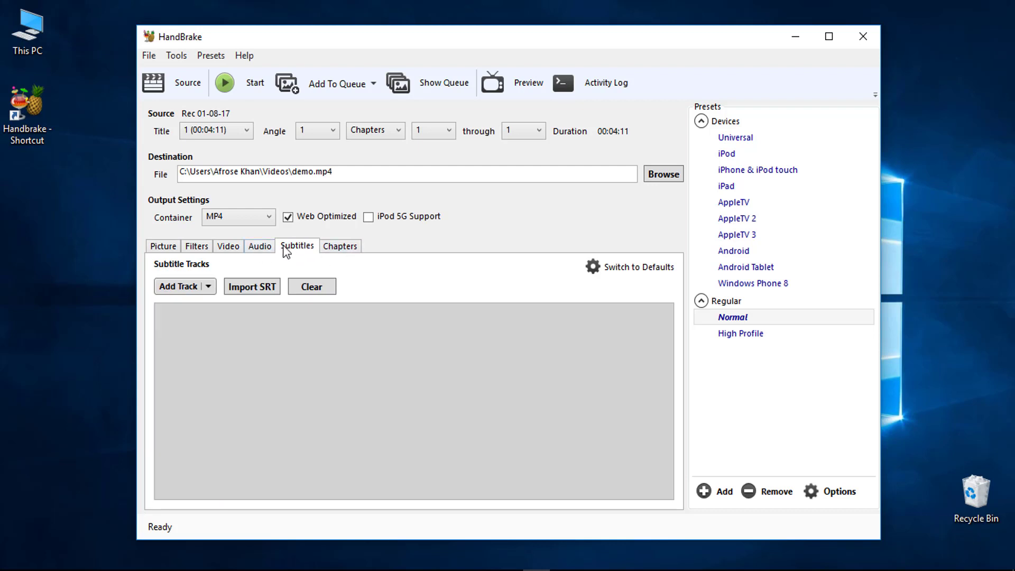
pyautogui.click(266, 248)
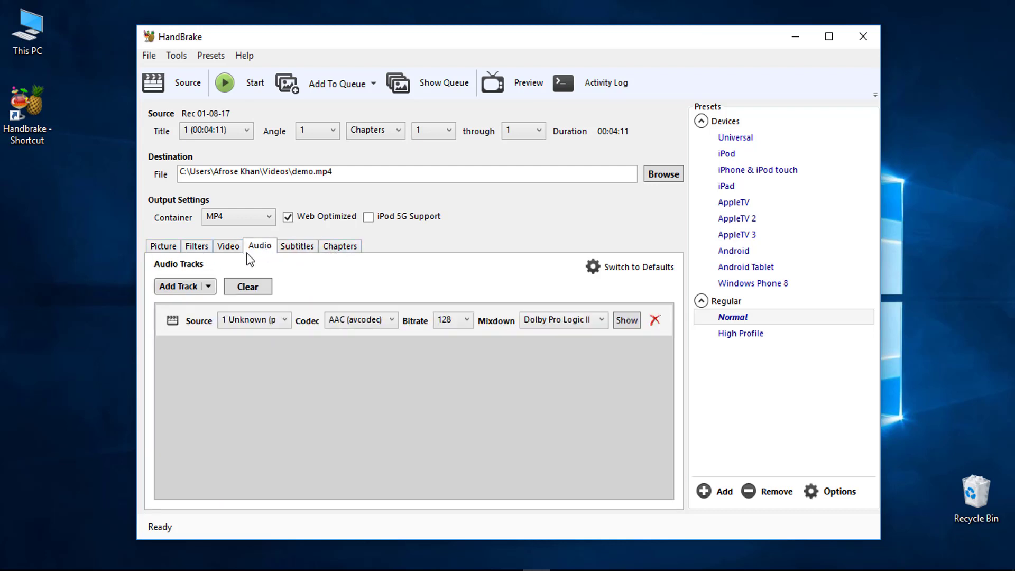
pyautogui.click(164, 248)
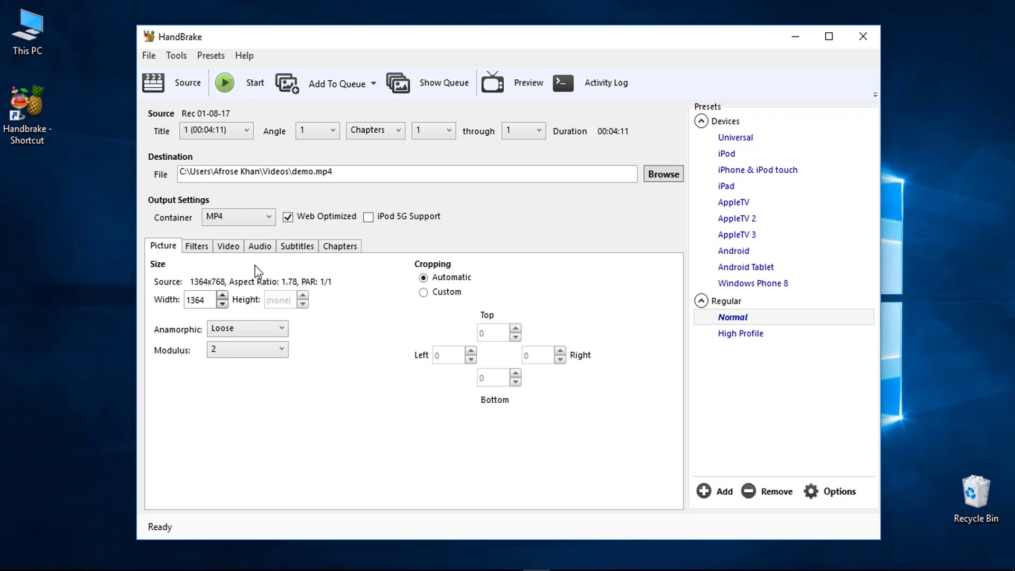
pyautogui.click(231, 247)
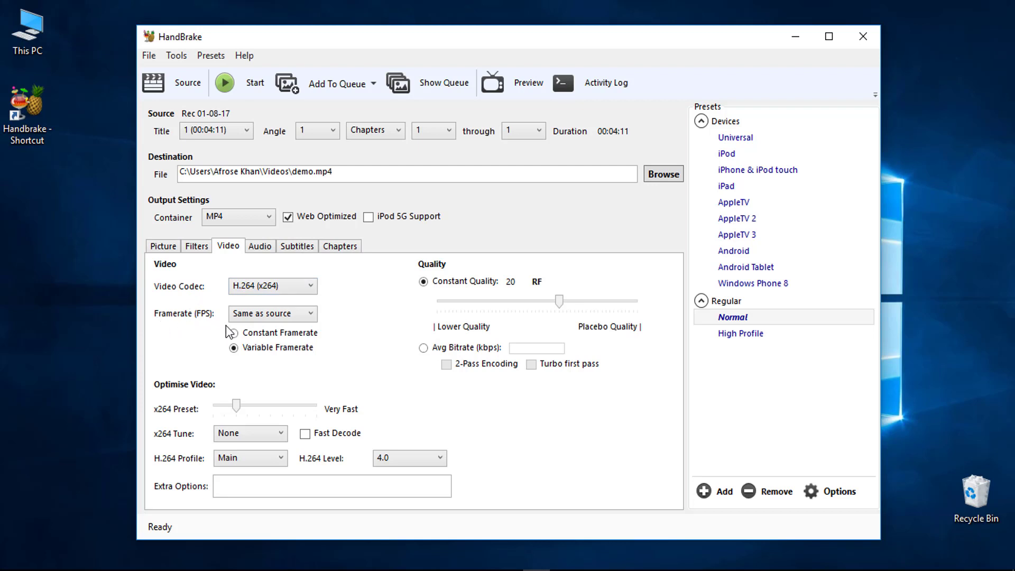
# - Keep the framerate at Same as source, then return to the Audio settings
pyautogui.click(272, 313)
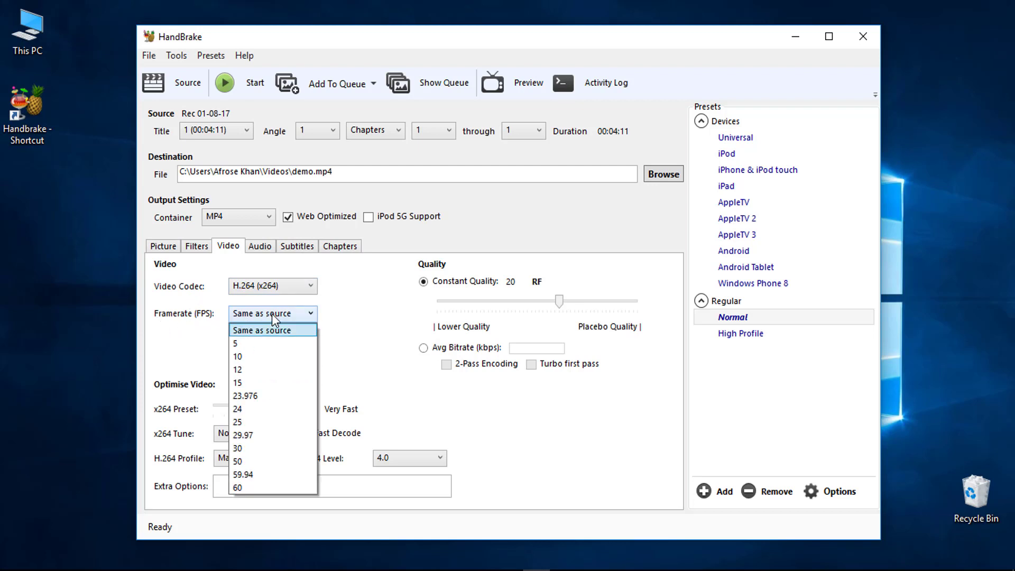
pyautogui.click(272, 314)
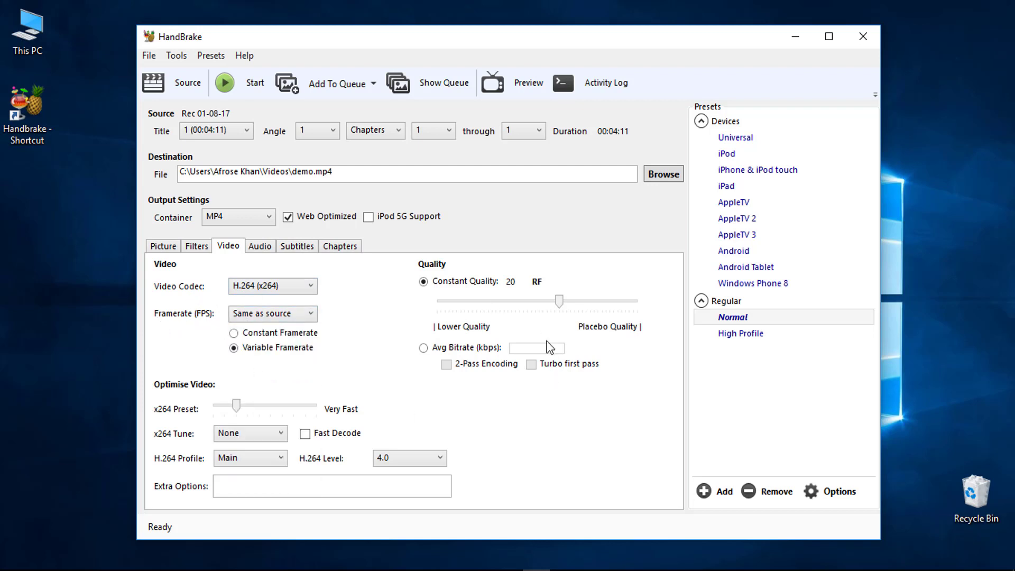
pyautogui.click(260, 246)
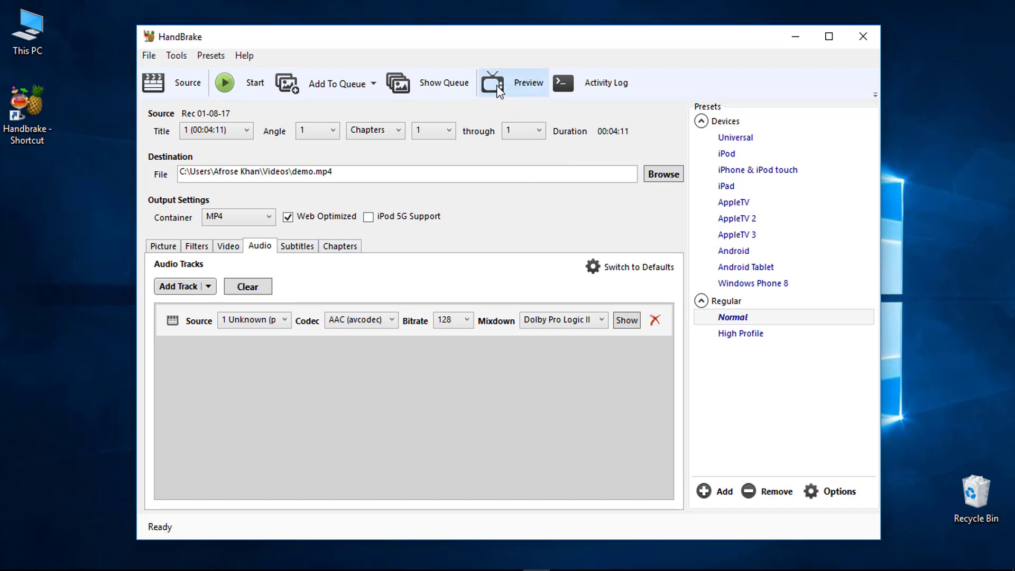
# - Open the Preview window and leave the preview duration at 5 seconds
pyautogui.click(513, 83)
pyautogui.moveTo(475, 228); pyautogui.dragTo(349, 225)
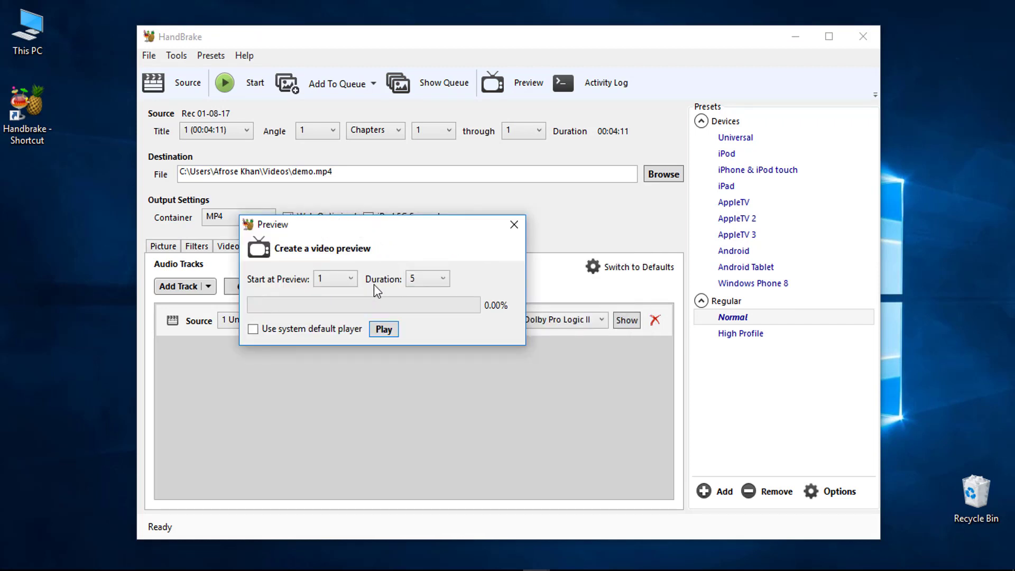
pyautogui.click(422, 285)
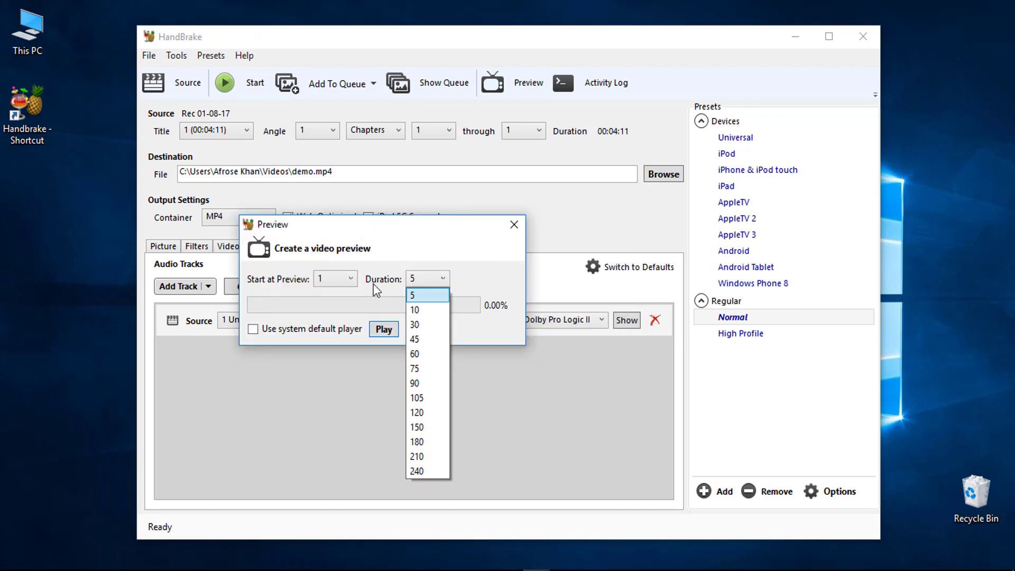
pyautogui.click(423, 278)
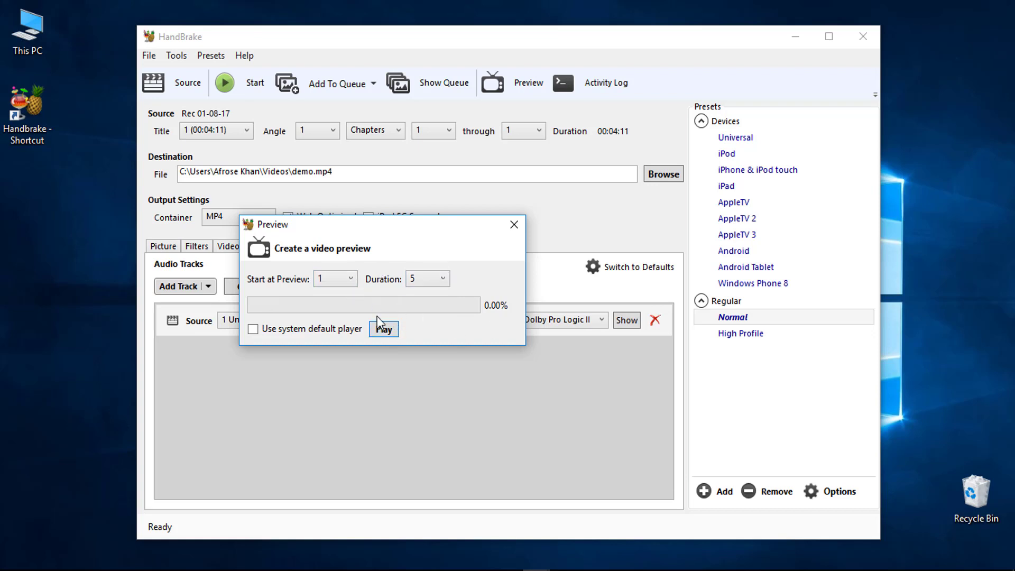
pyautogui.moveTo(365, 223); pyautogui.dragTo(495, 226)
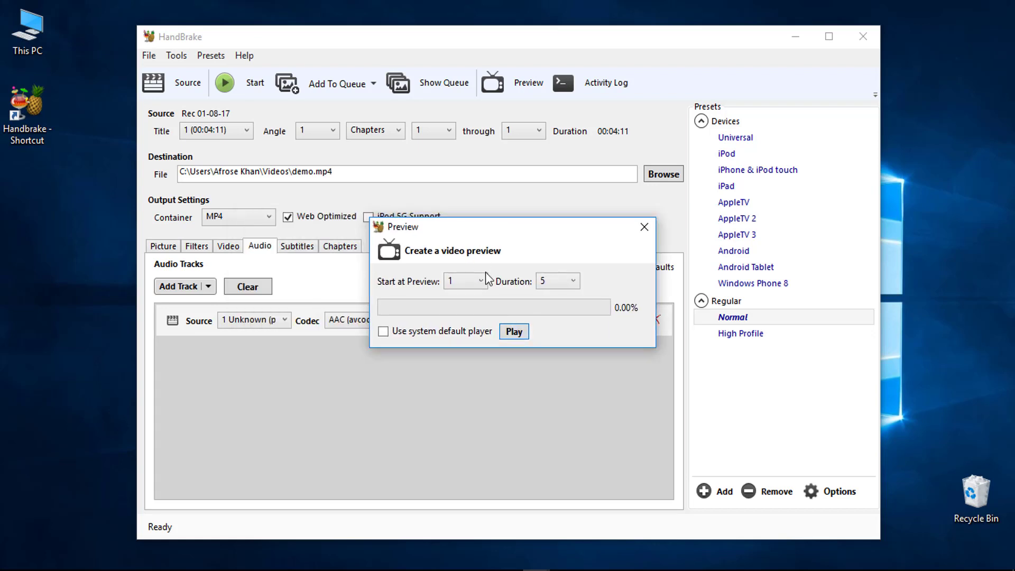
# - Encode the 5-second demo_preview.mp4, watch it fullscreen in VLC, then close VLC
pyautogui.click(516, 333)
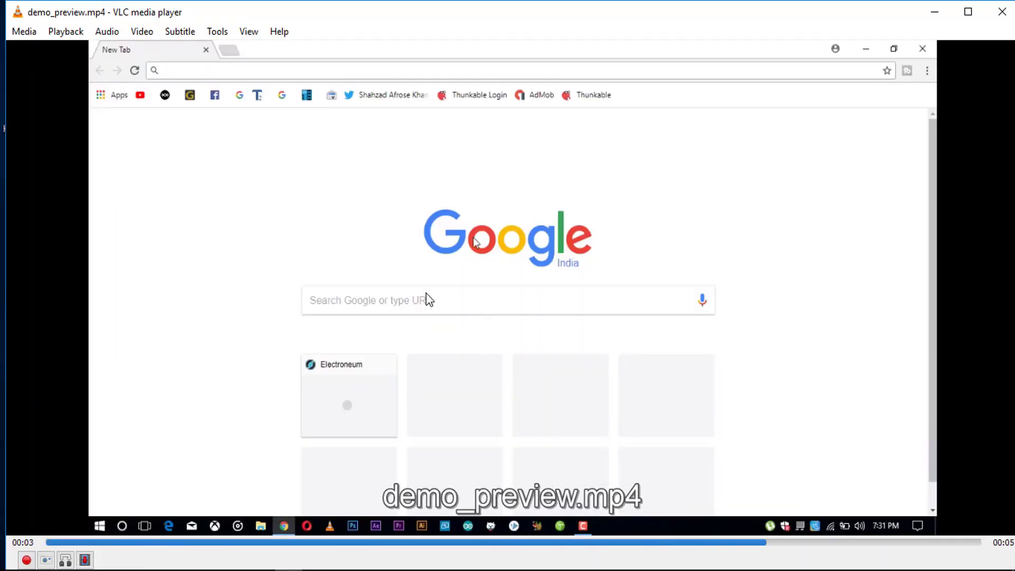
pyautogui.doubleClick(506, 260)
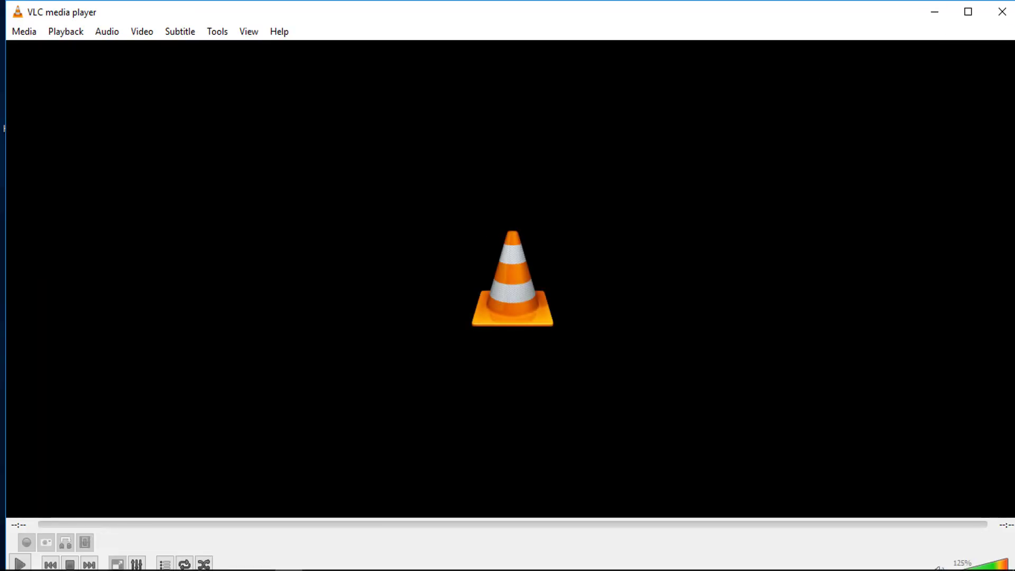
pyautogui.click(1002, 11)
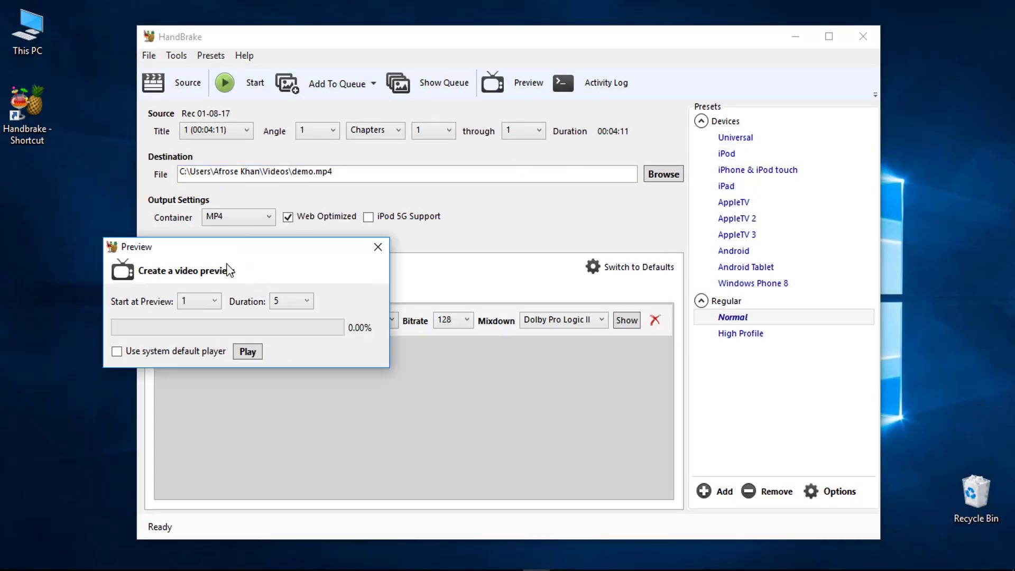
# - Close Preview and run the full encode to demo.mp4 until Queue Finished
pyautogui.click(378, 248)
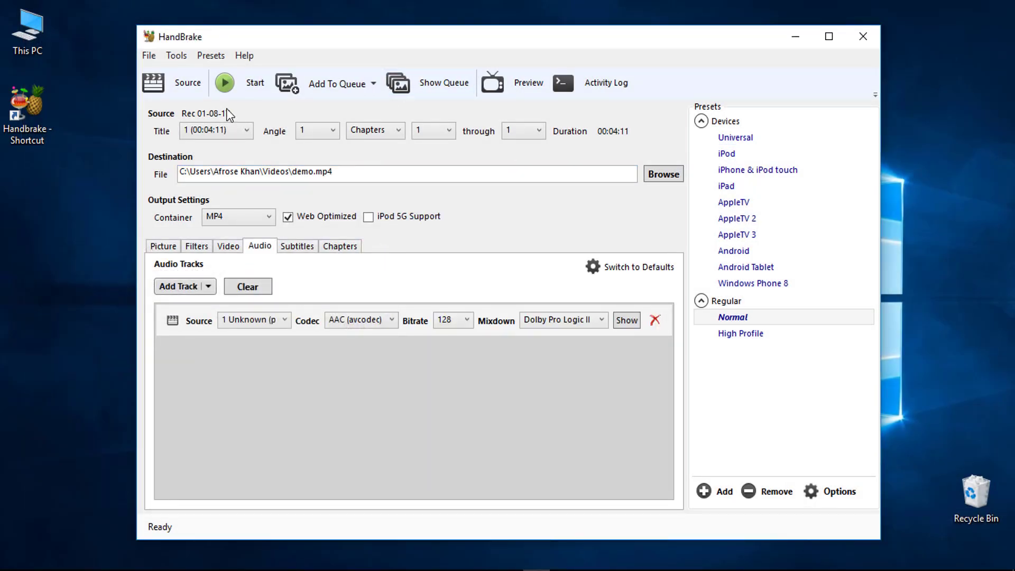
pyautogui.click(231, 84)
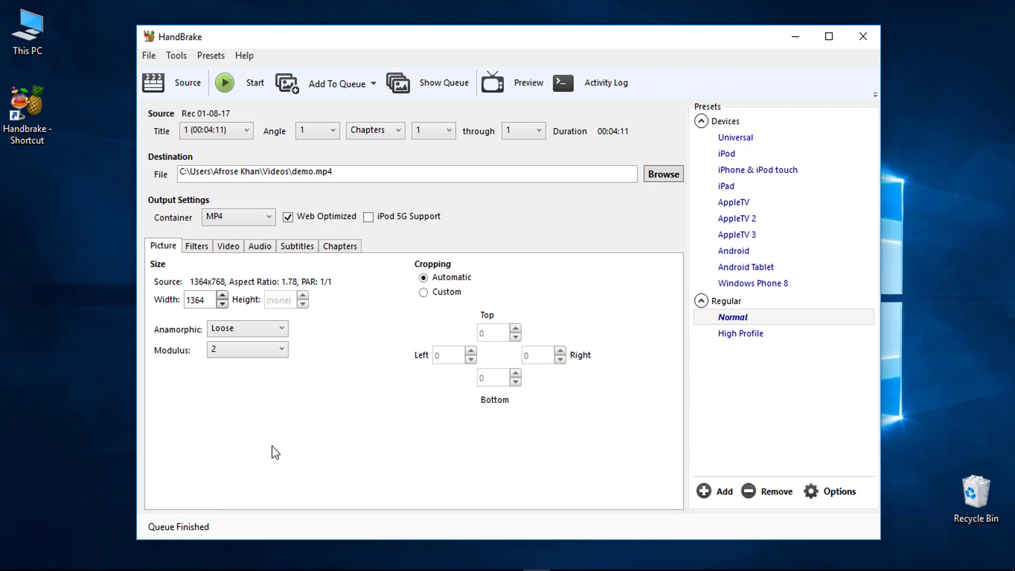
# - Minimize HandBrake and open the Videos folder via This PC in File Explorer
pyautogui.click(793, 40)
pyautogui.doubleClick(27, 29)
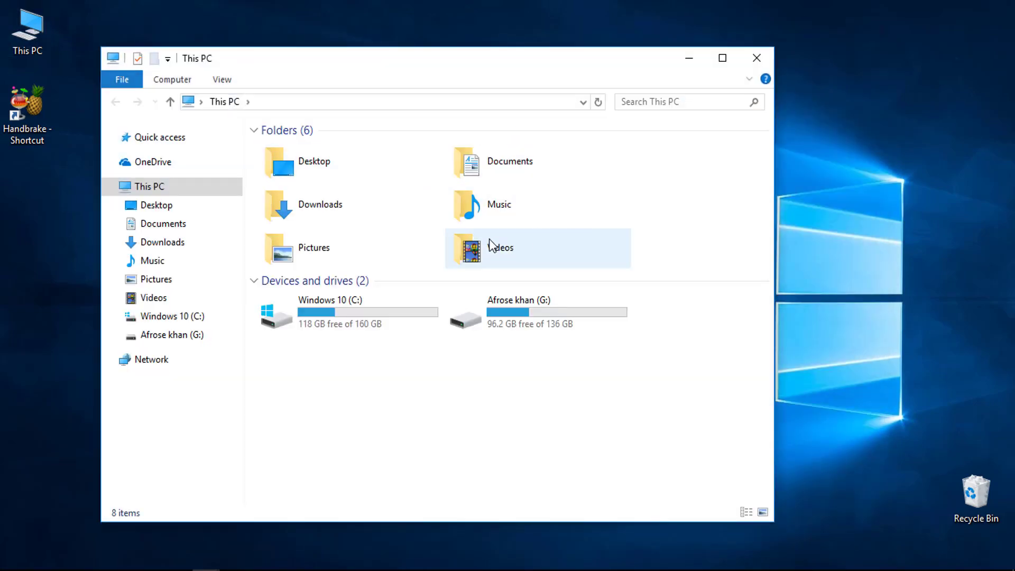
pyautogui.doubleClick(490, 246)
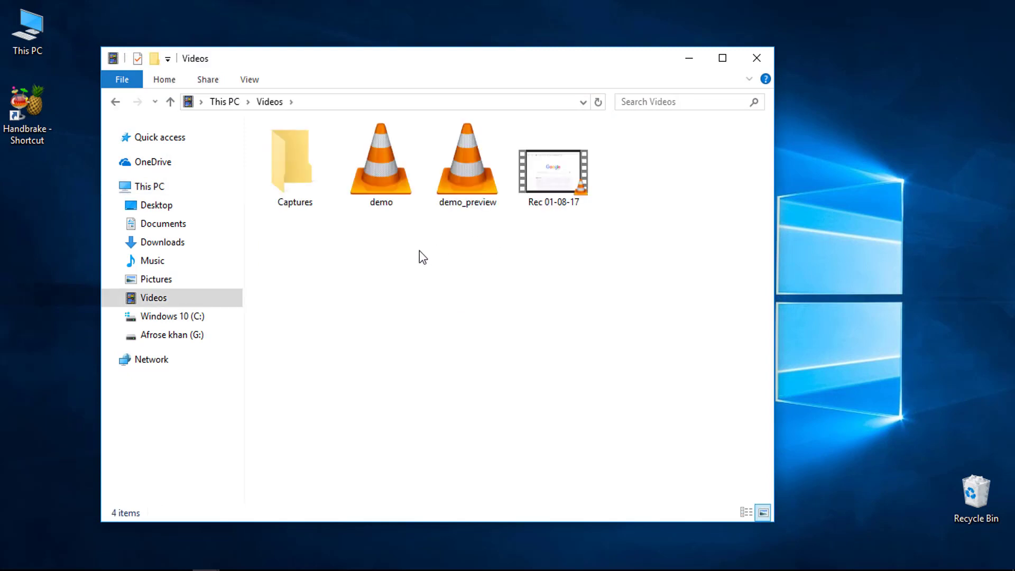
# - Delete the demo_preview test file, then confirm demo is 14.3 MB versus the 124 MB original
pyautogui.click(460, 196)
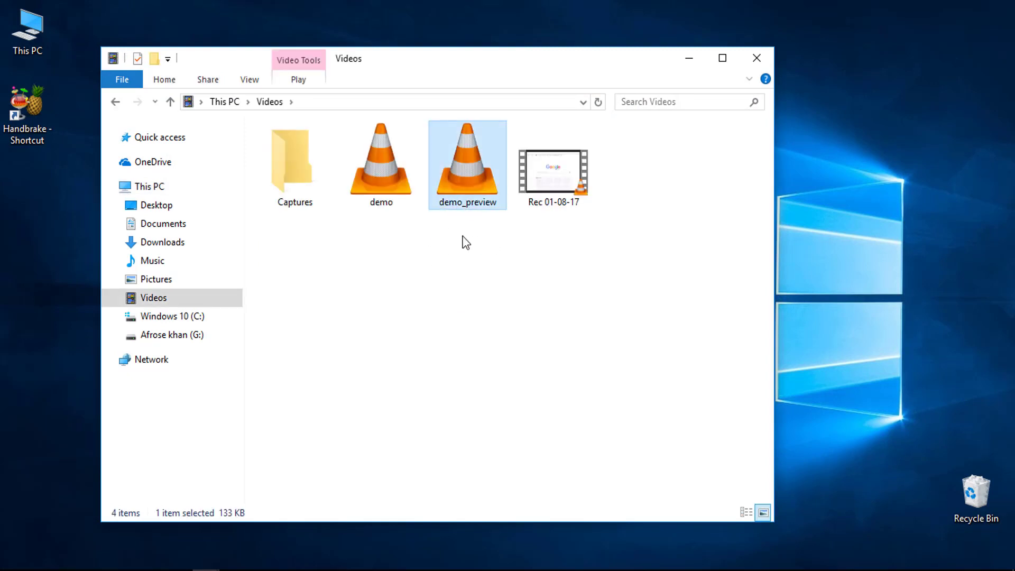
pyautogui.rightClick(461, 181)
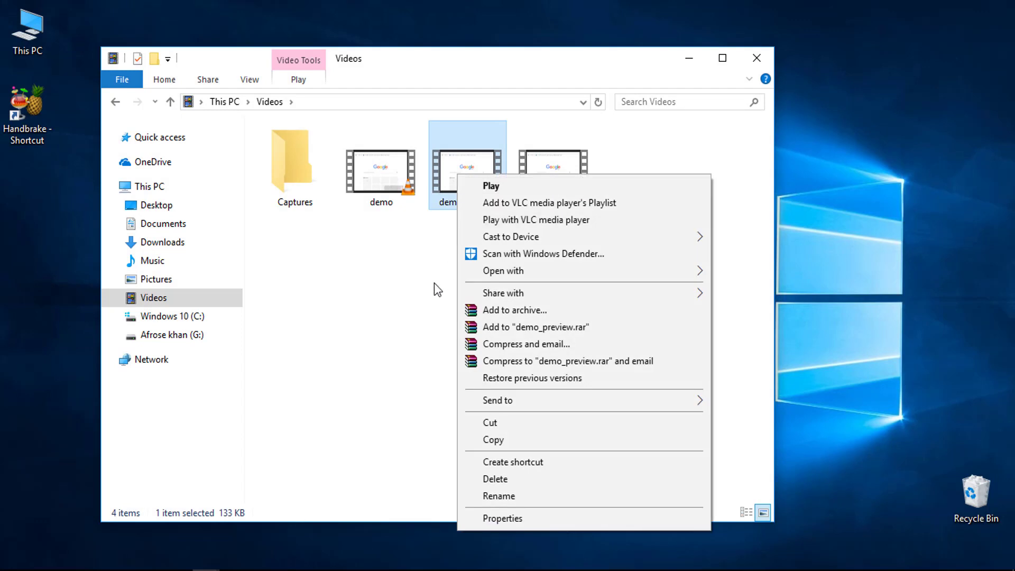
pyautogui.click(436, 279)
pyautogui.click(443, 204)
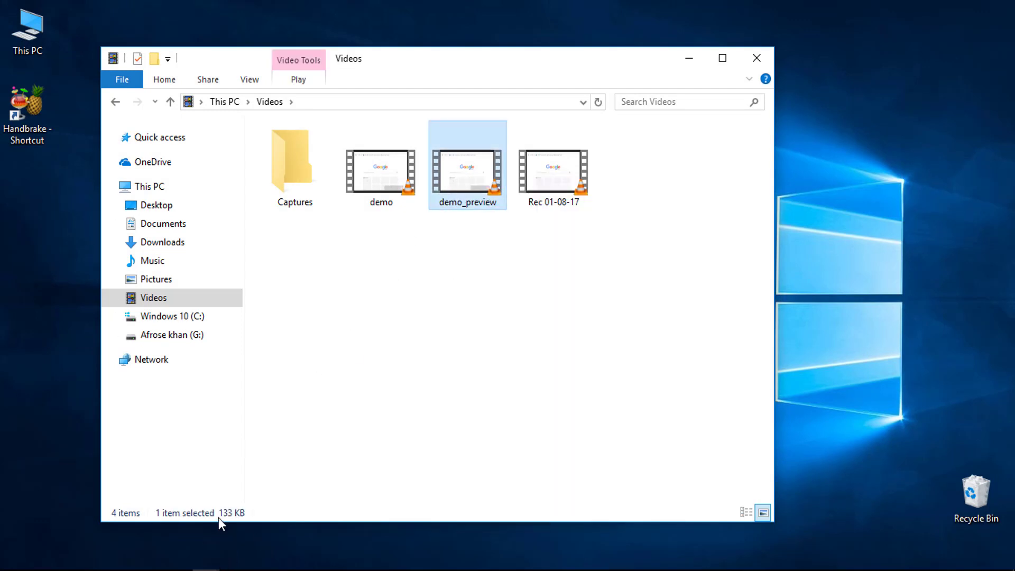
pyautogui.rightClick(474, 178)
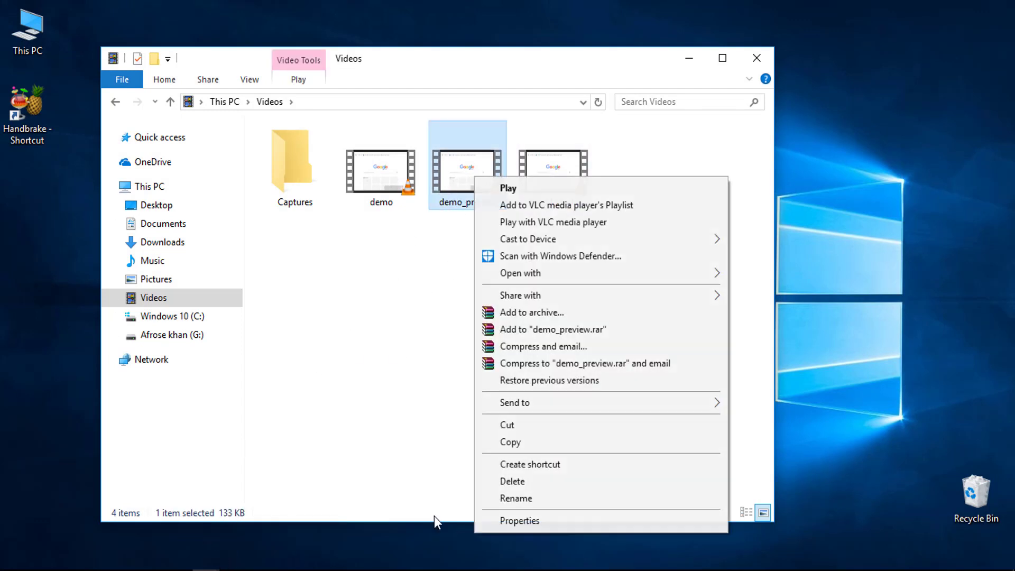
pyautogui.click(515, 482)
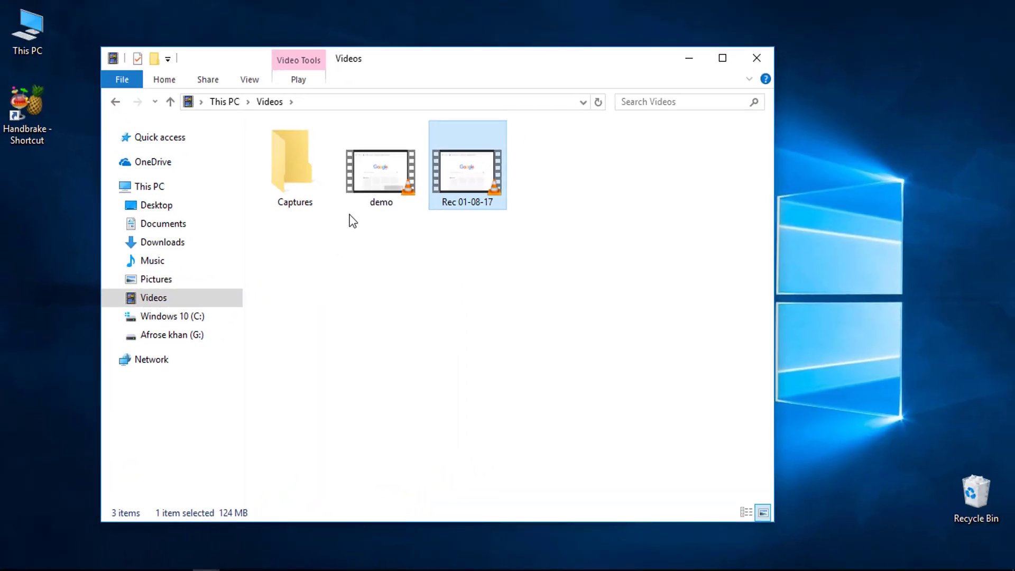
pyautogui.click(385, 172)
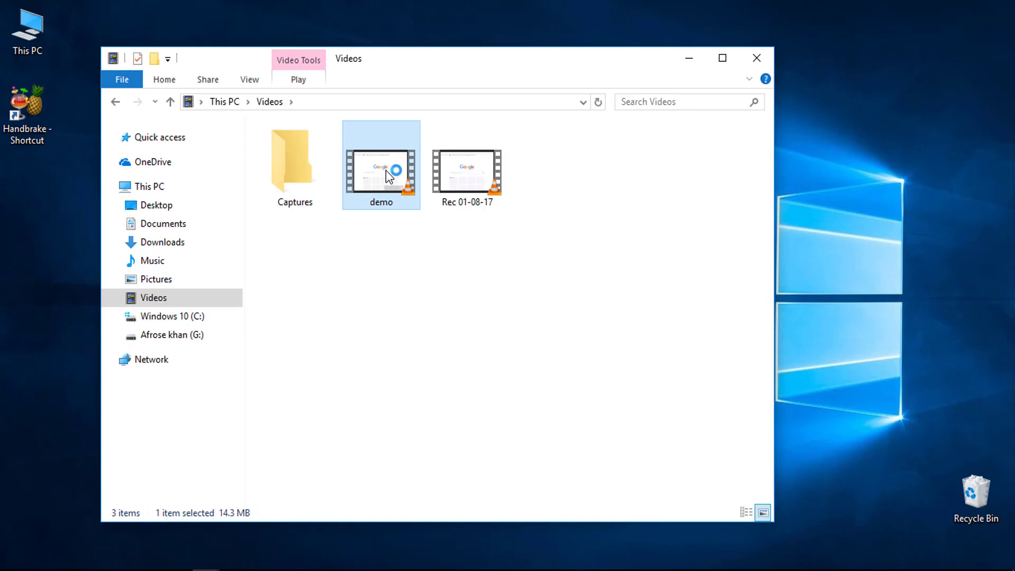
# - Play demo.mp4 in VLC, switching to fullscreen and back to check the 04:11 video
pyautogui.doubleClick(388, 176)
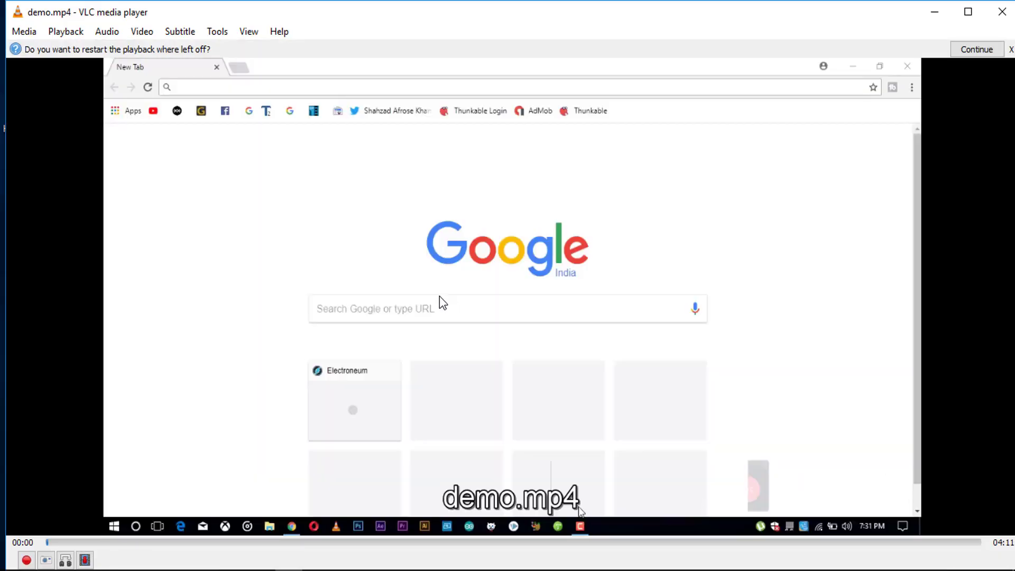
pyautogui.doubleClick(443, 302)
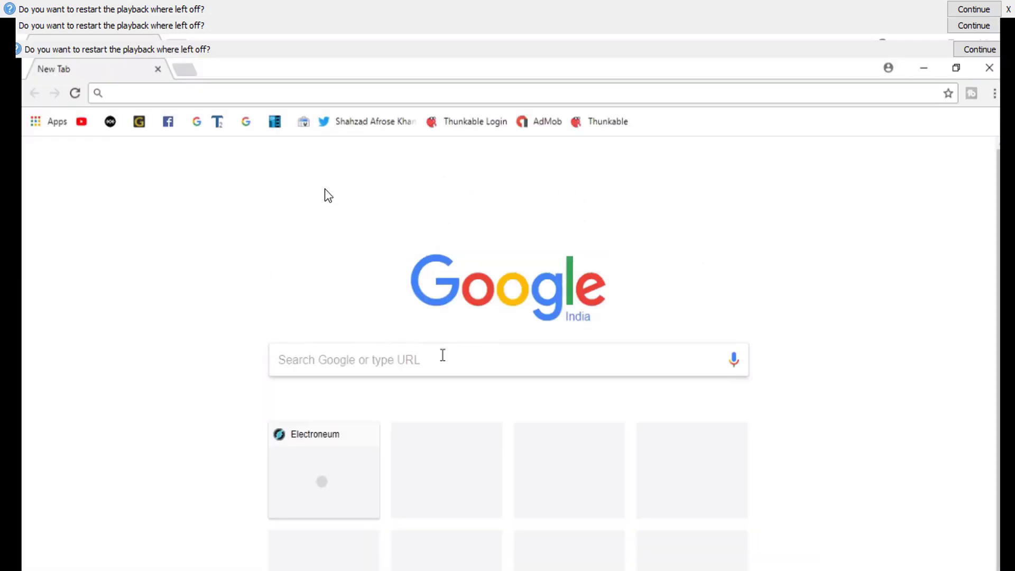
pyautogui.doubleClick(328, 195)
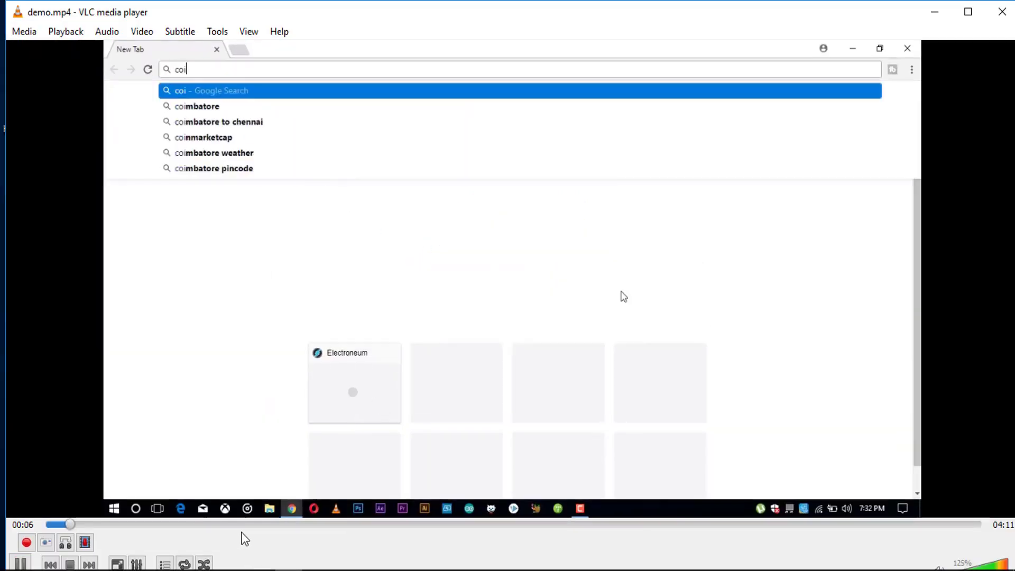